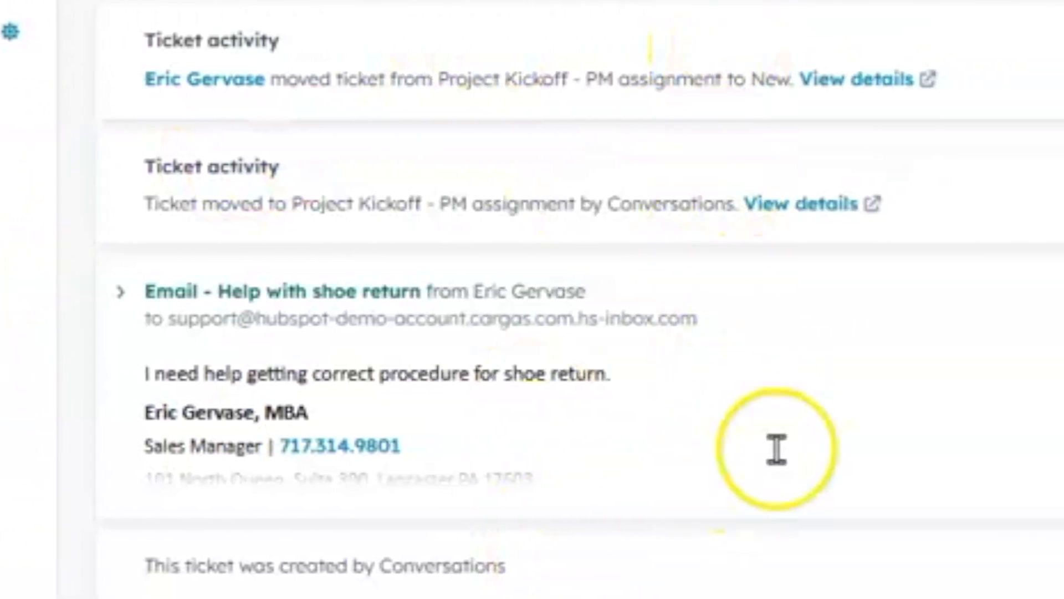
Step: Review the "Help with shoe return" ticket's email, associated companies, conversations and playbooks, and its available status options
left_click(776, 450)
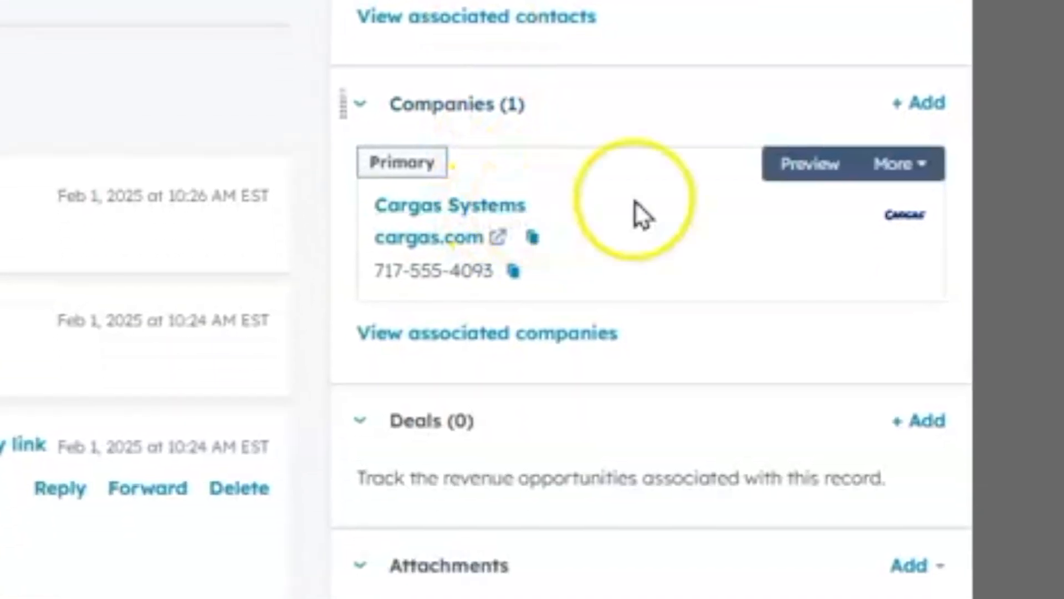
scroll(636, 202, "down", 6)
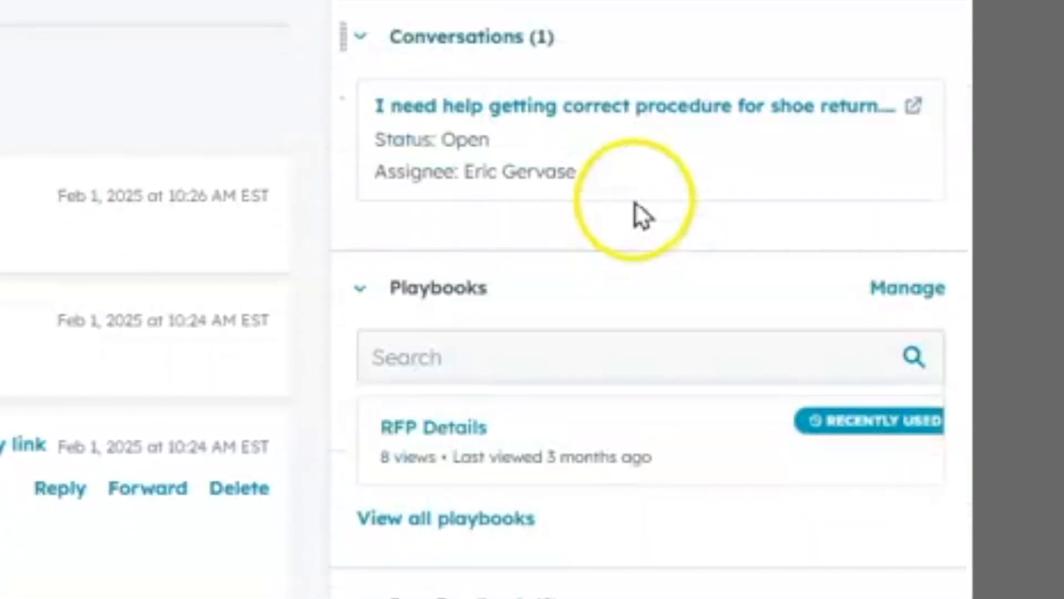
scroll(618, 136, "down", 5)
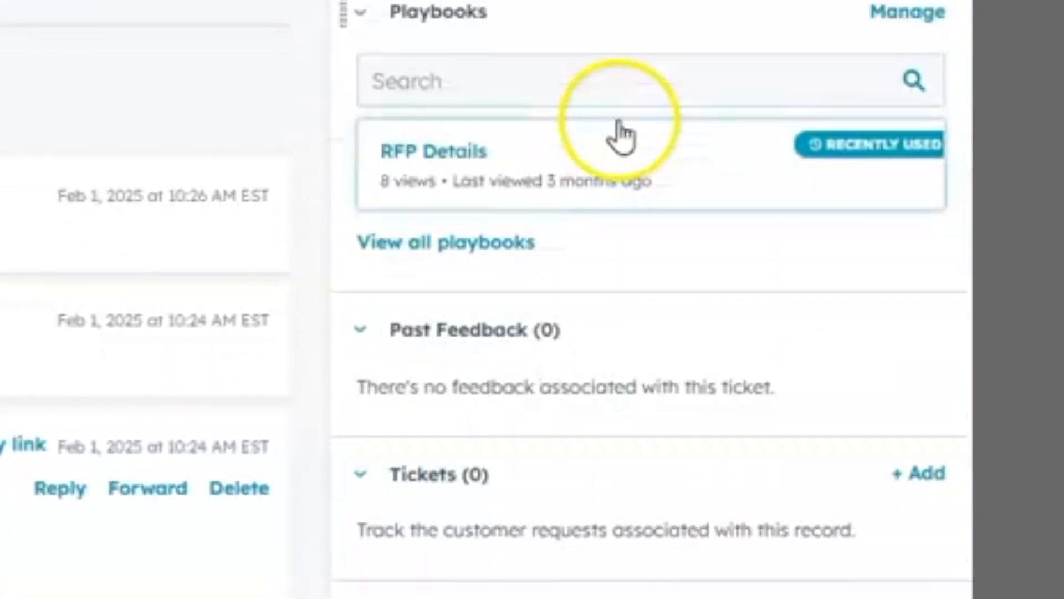
scroll(612, 141, "up", 10)
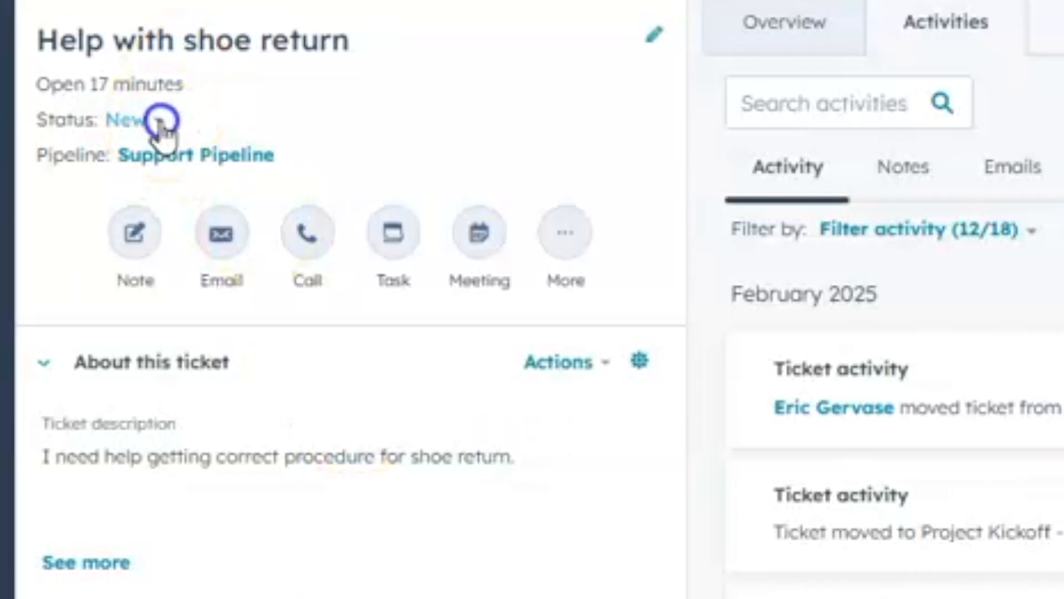
left_click(169, 137)
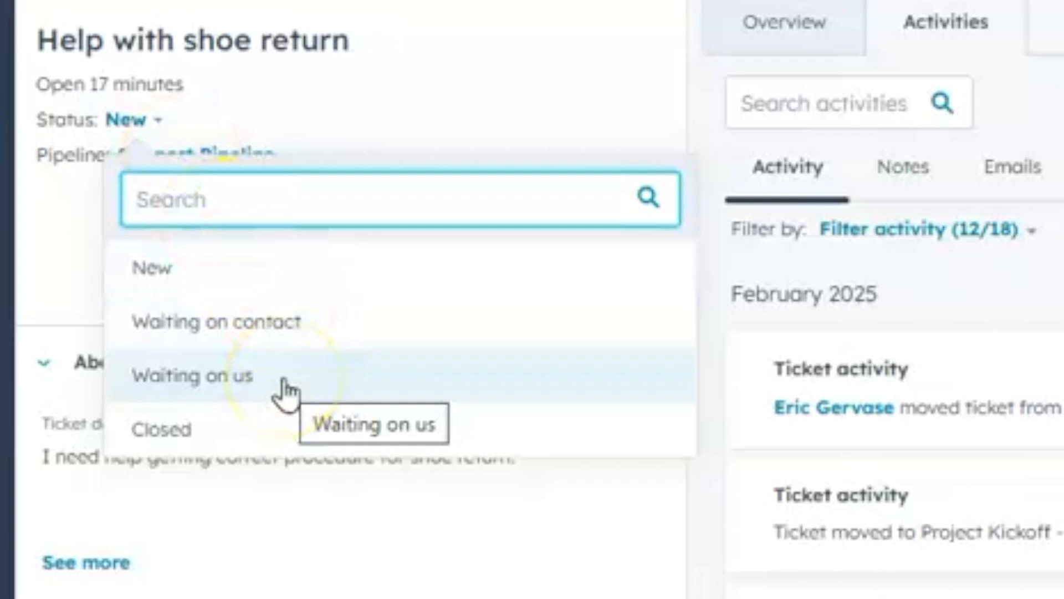
left_click(64, 251)
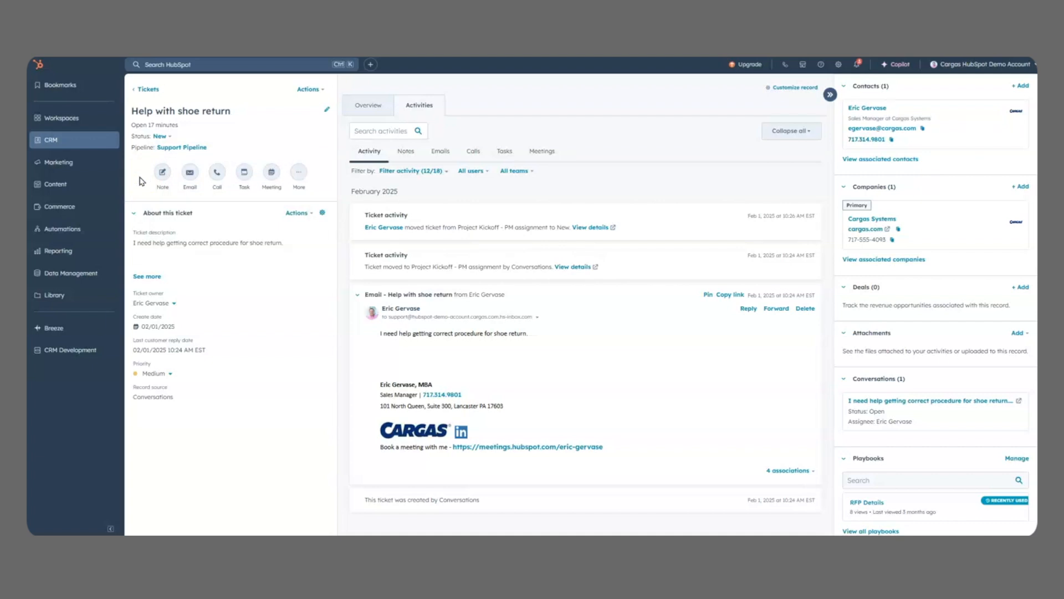
Step: Open the CRM's Tickets page and display the tickets as a board
left_click(87, 142)
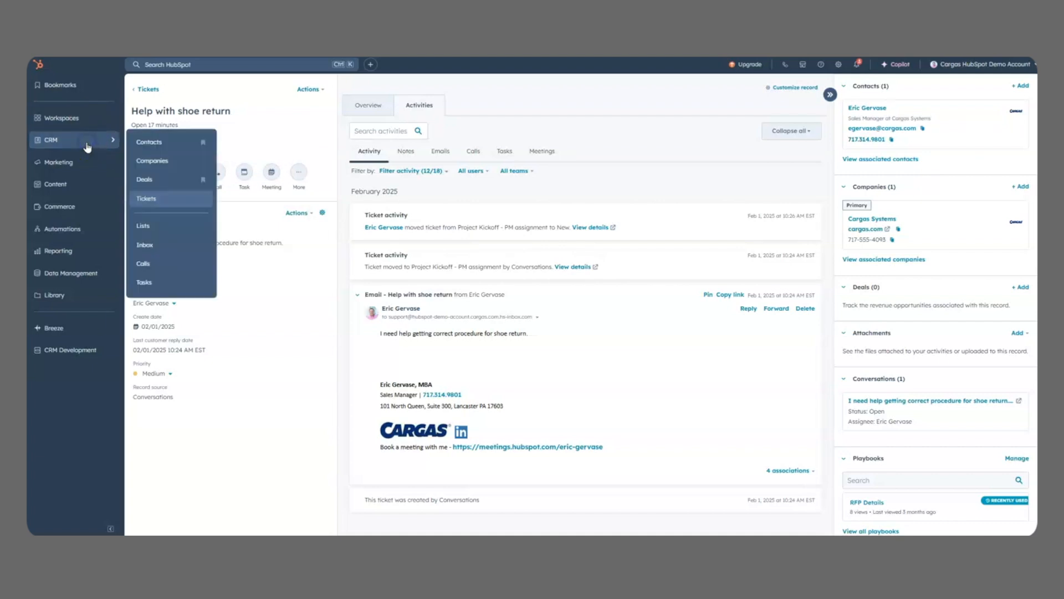
left_click(161, 200)
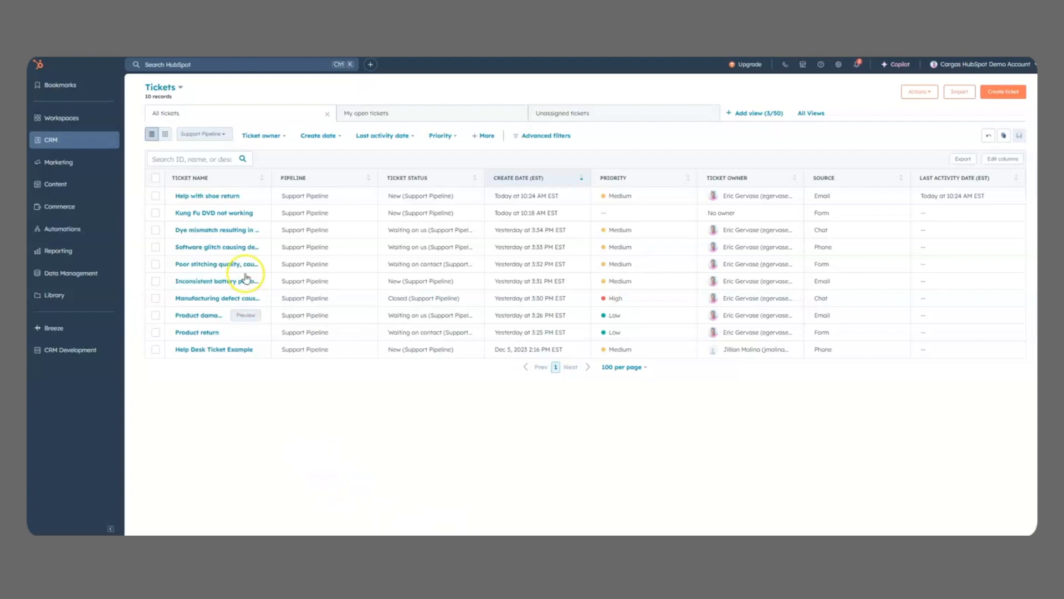
left_click(166, 135)
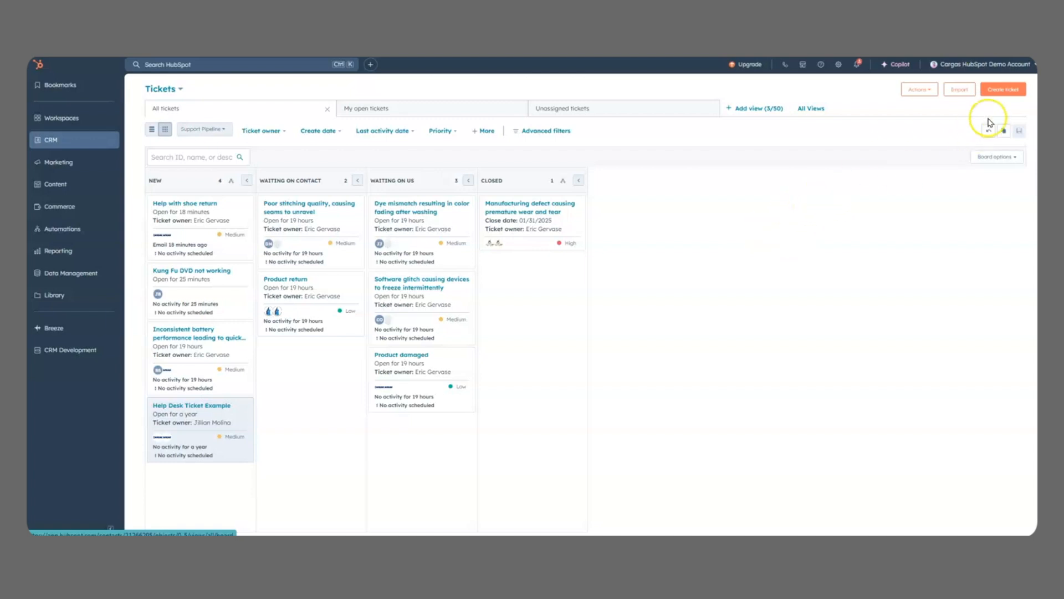
Step: Start a new ticket named "Software not working" with the description "Tried to load application and it's not working"
left_click(1003, 97)
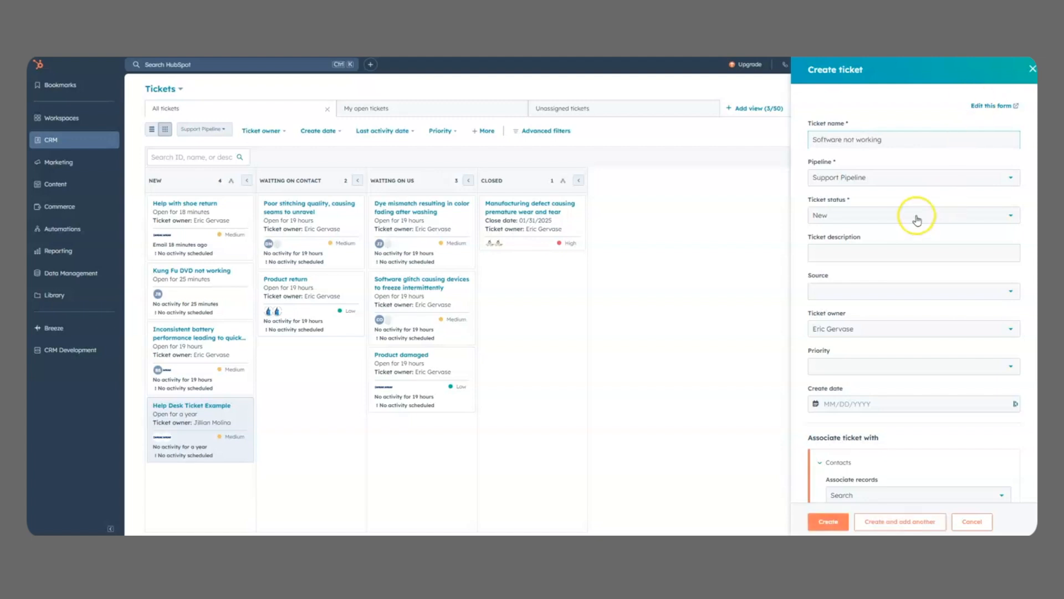
left_click(828, 253)
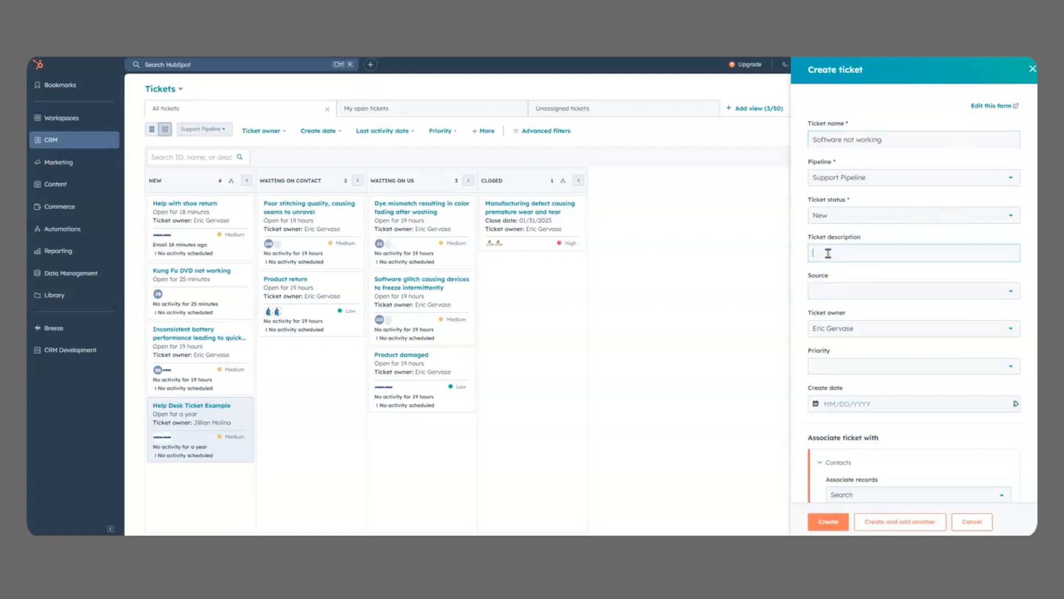
type("Tried to load application and it's not working")
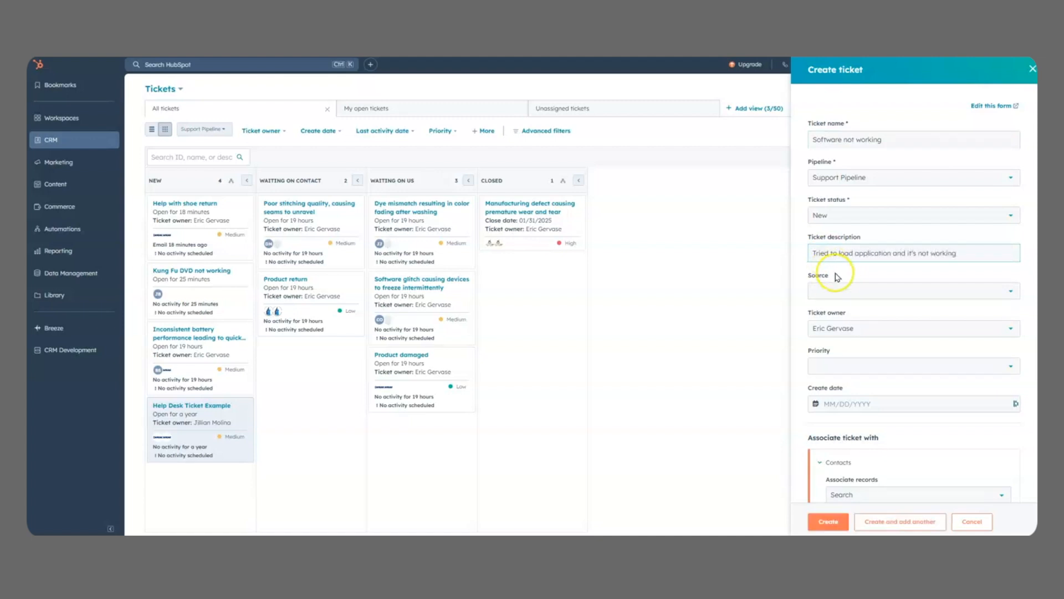
Step: Set the new ticket's source to Phone, its priority to Medium and its create date to 02/01/2025
left_click(836, 290)
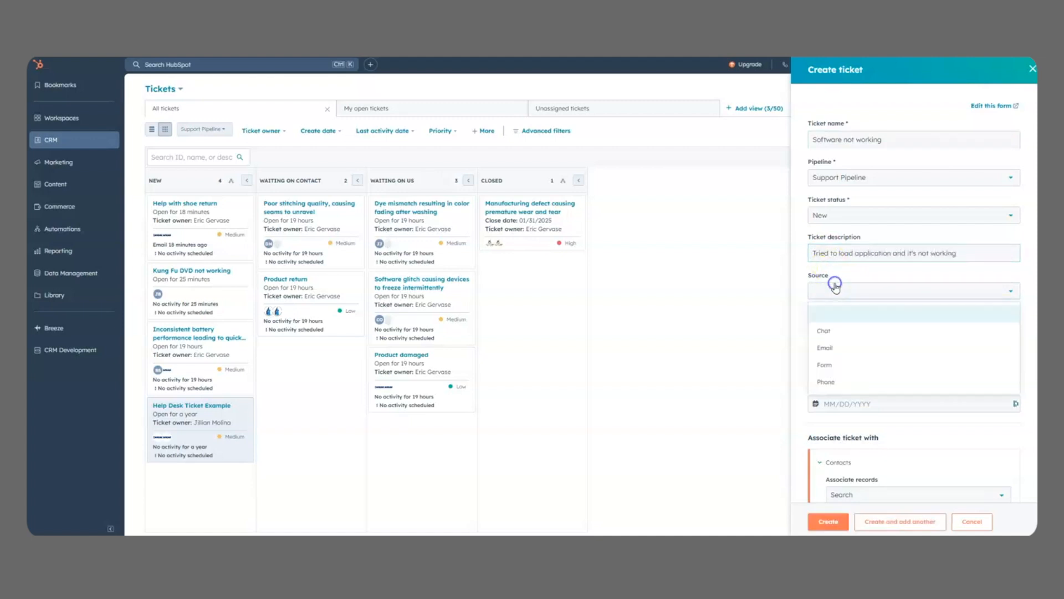
left_click(852, 383)
left_click(850, 370)
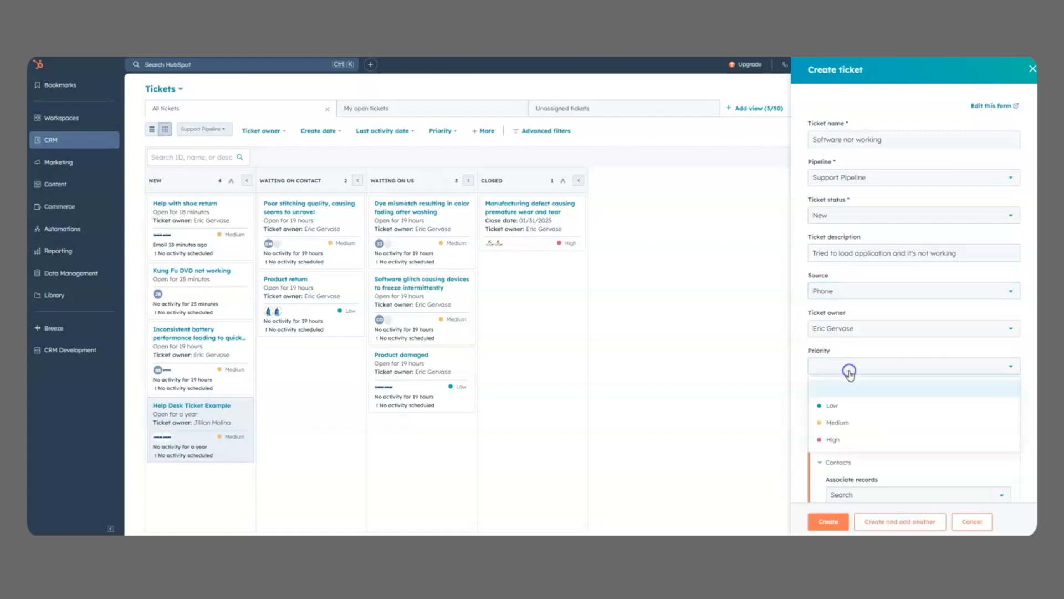
left_click(844, 422)
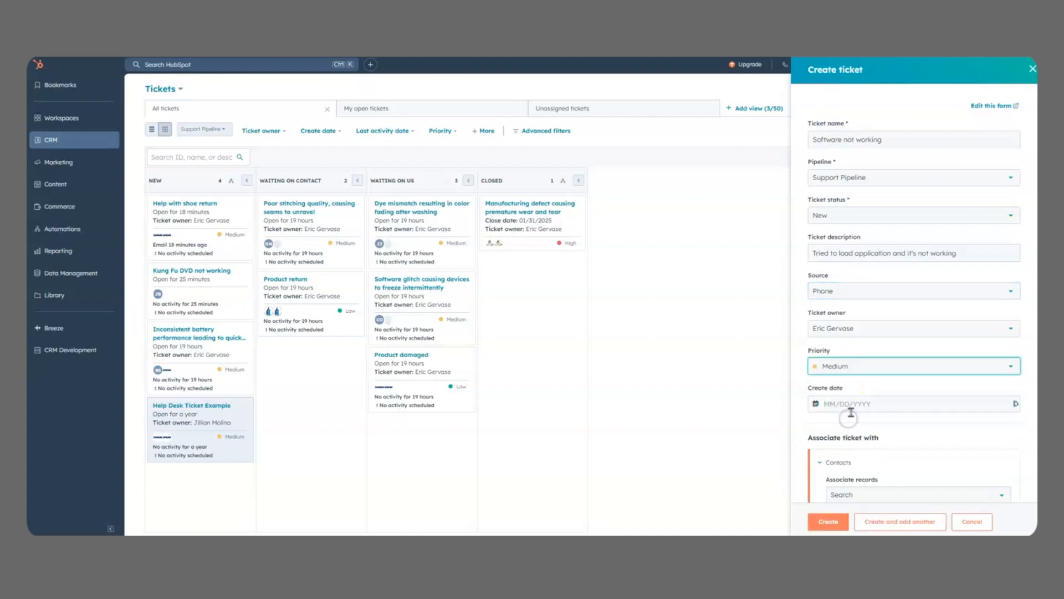
left_click(852, 404)
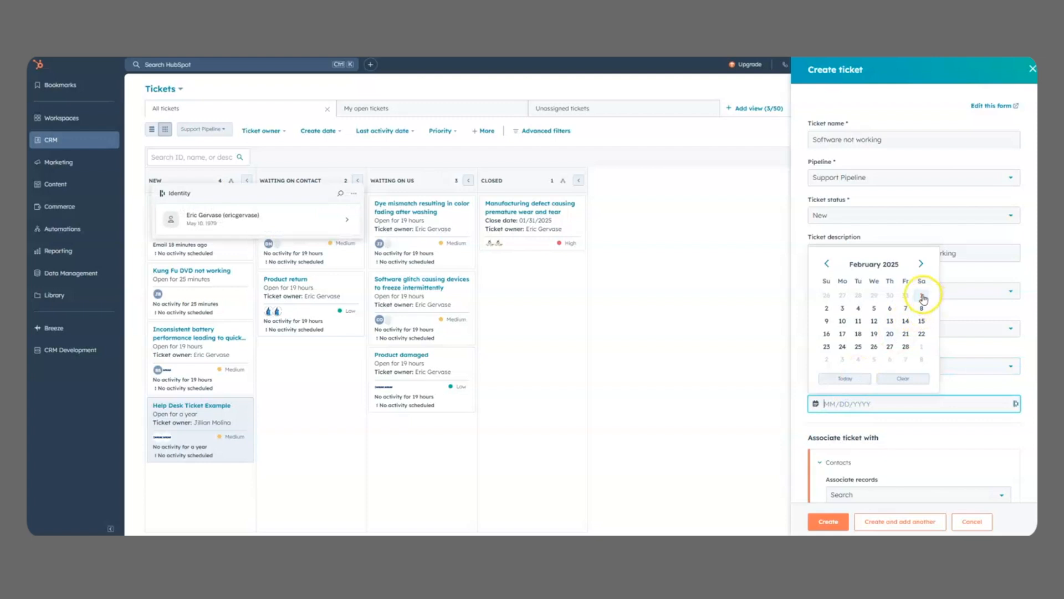
left_click(921, 295)
Step: Associate the new ticket with the customer's contact record that has the cargas.com email address
scroll(931, 321, "down", 4)
left_click(897, 281)
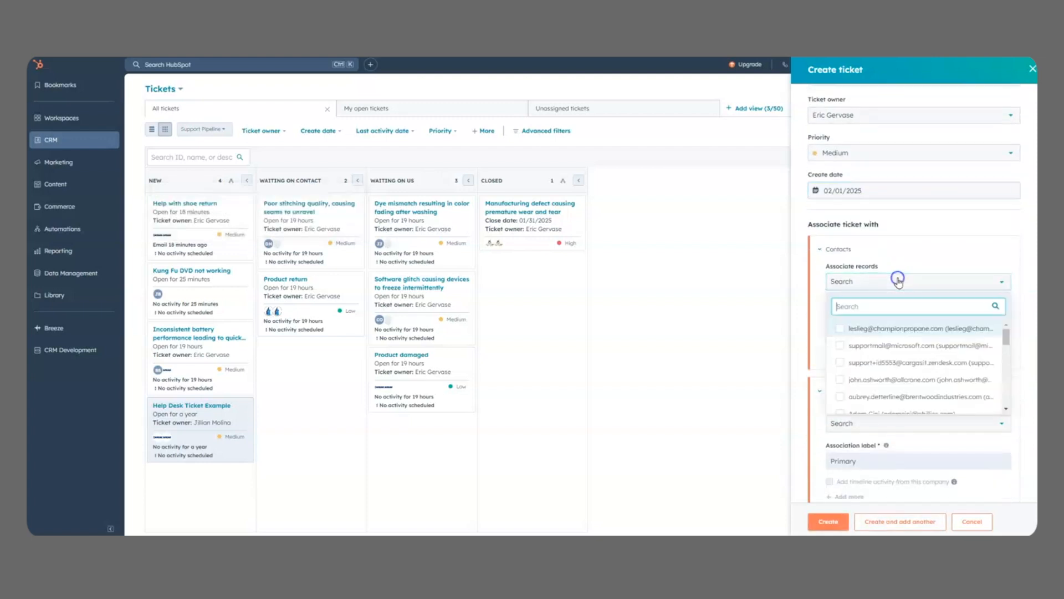
scroll(907, 331, "down", 3)
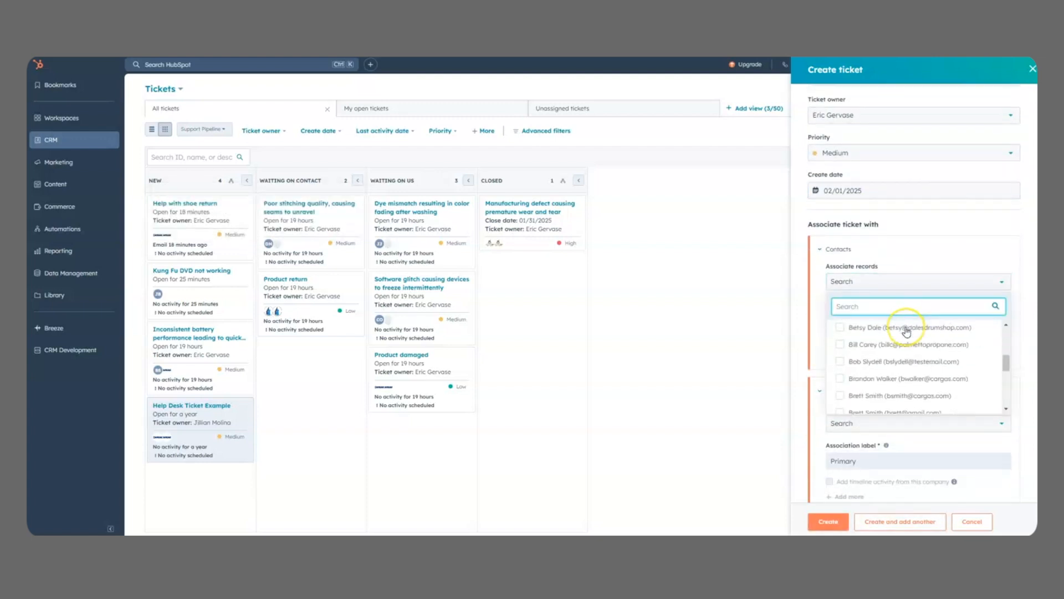
left_click(905, 390)
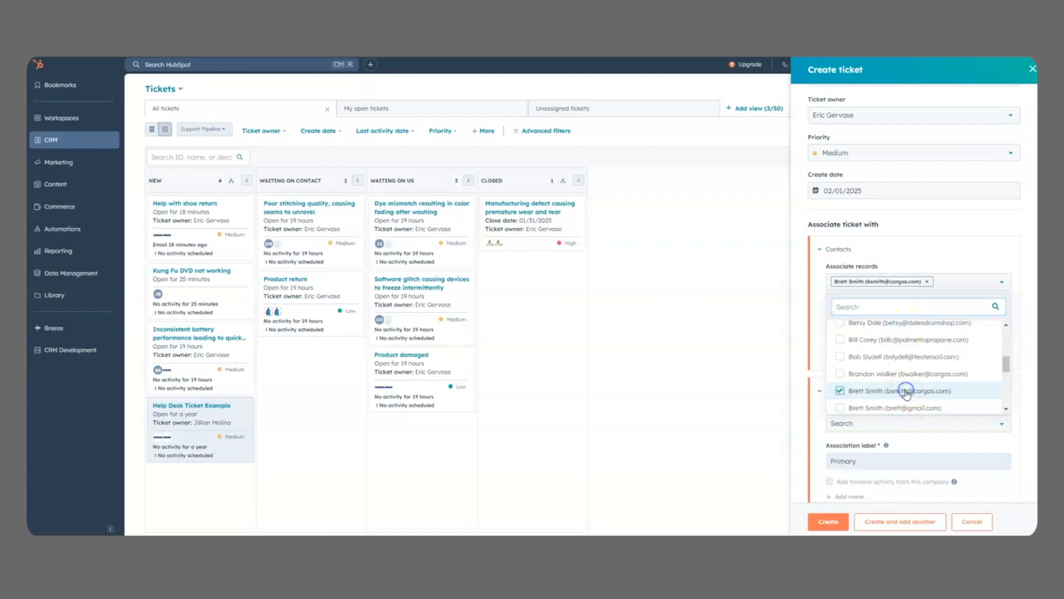
left_click(938, 242)
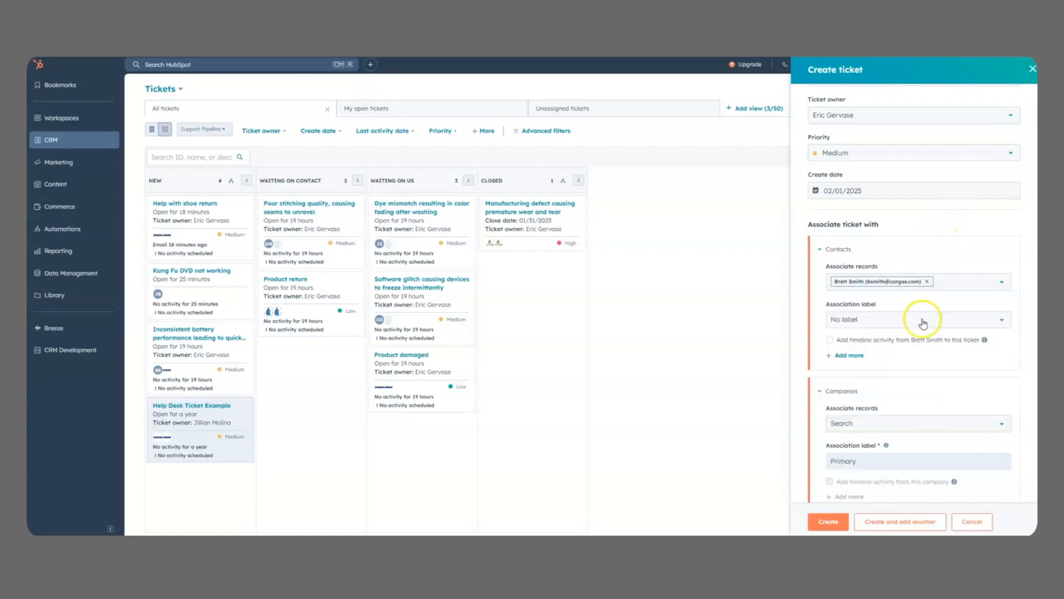
Step: Associate the company Cargas Systems with the new ticket and create the ticket
scroll(914, 332, "down", 1)
left_click(879, 397)
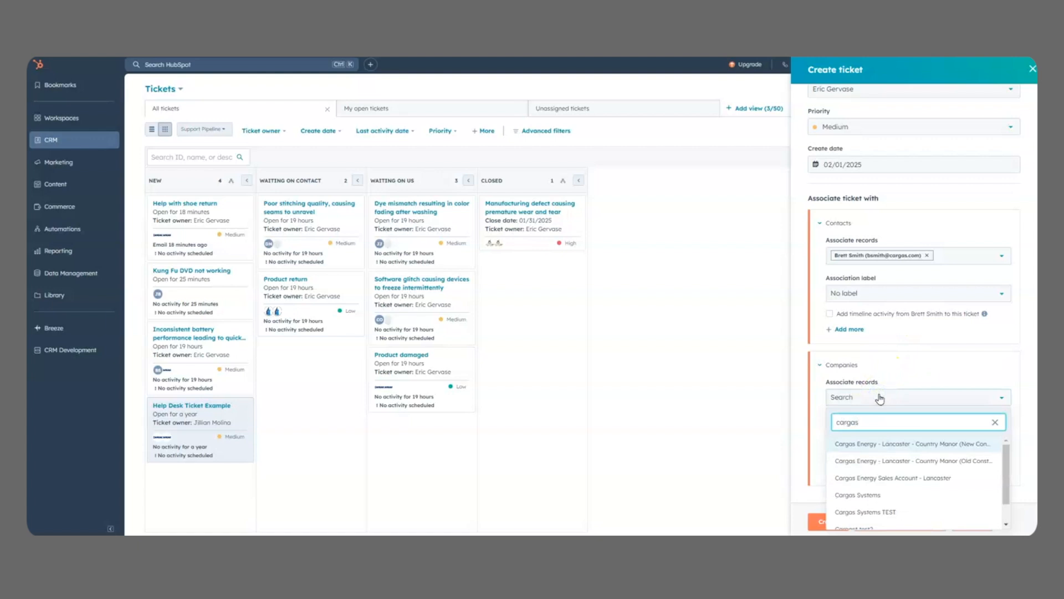
left_click(874, 491)
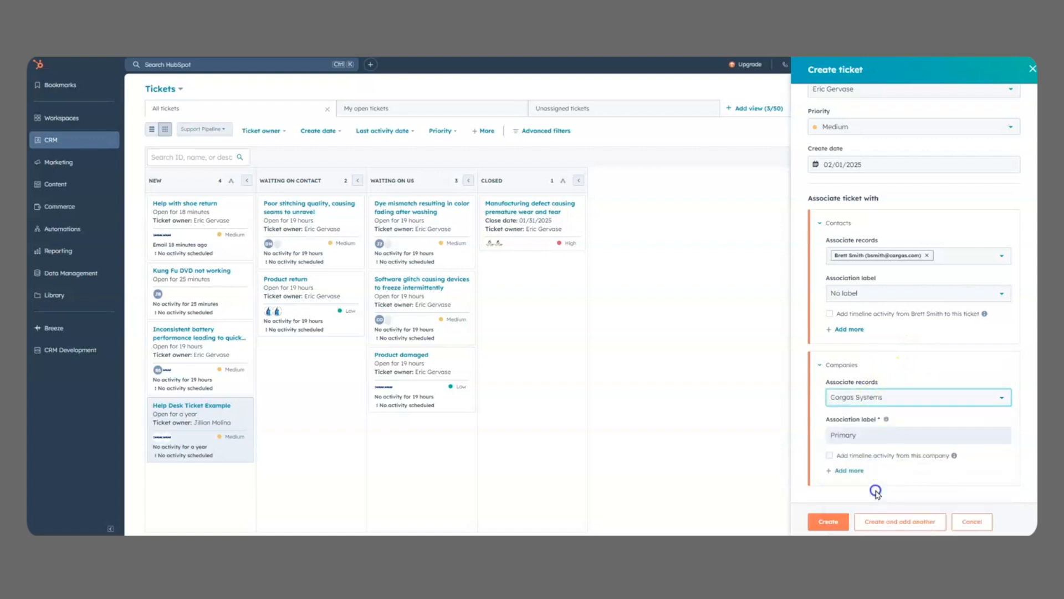
left_click(831, 521)
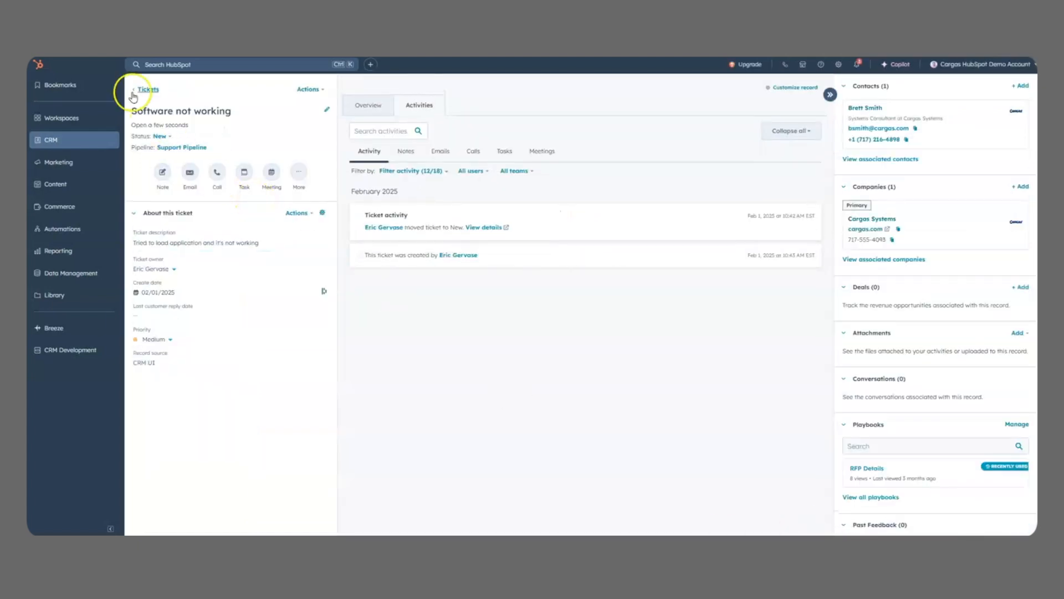
Step: Return to the tickets board and move the "Software not working" ticket from New to Waiting on contact
left_click(152, 89)
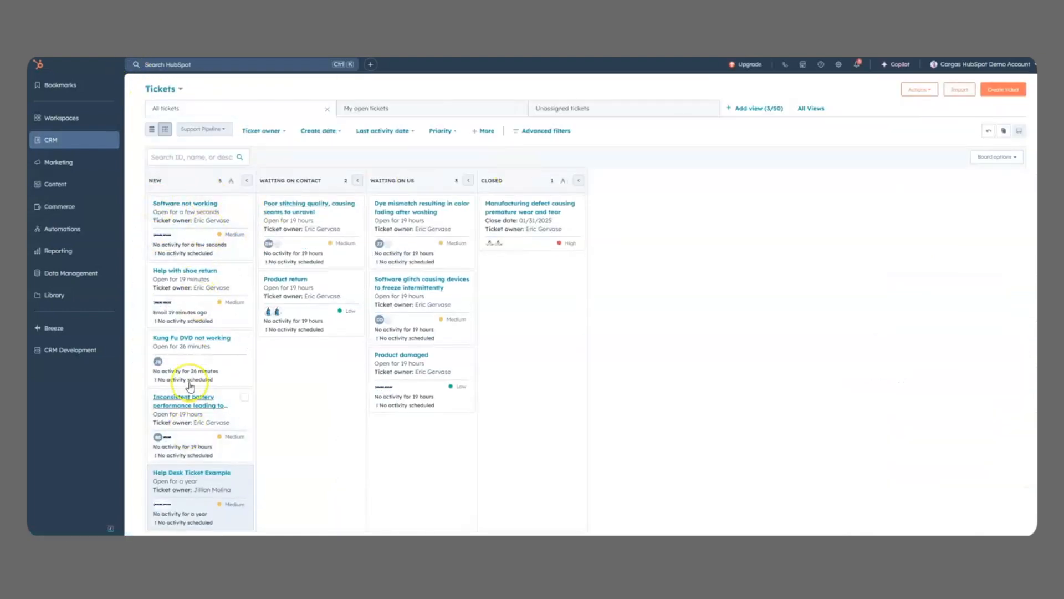
mouse_move(201, 213)
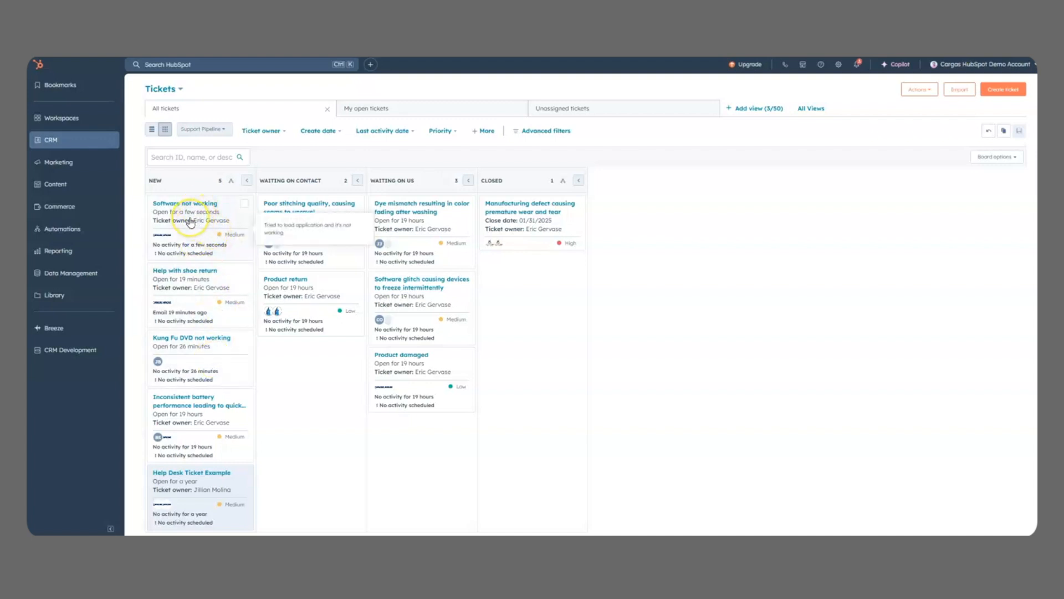
left_click_drag(190, 221, 294, 219)
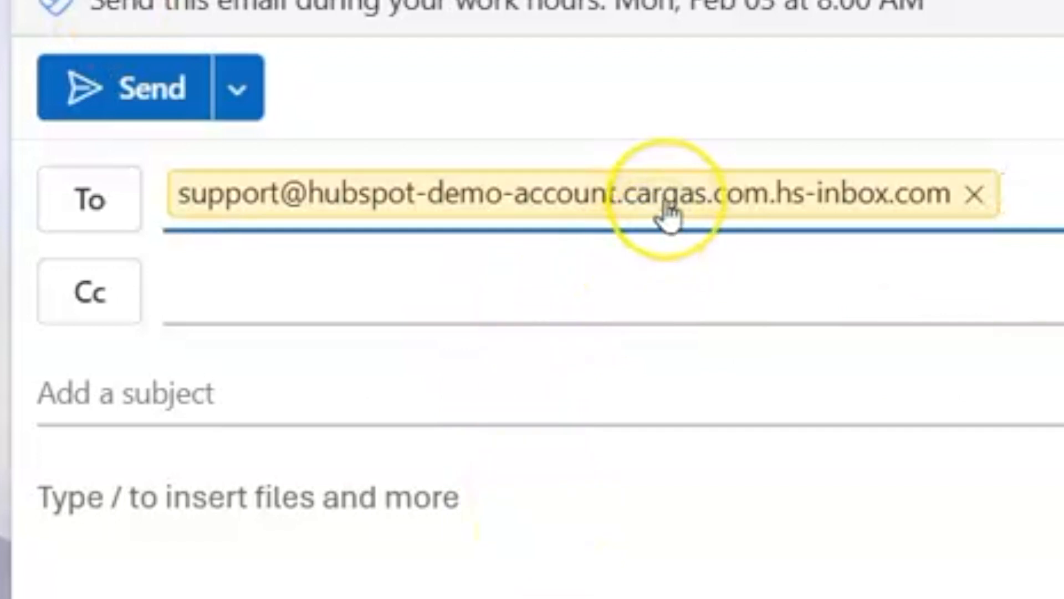
Step: In the new email addressed to the support inbox, enter the subject "Having problem with water pressure"
mouse_move(666, 215)
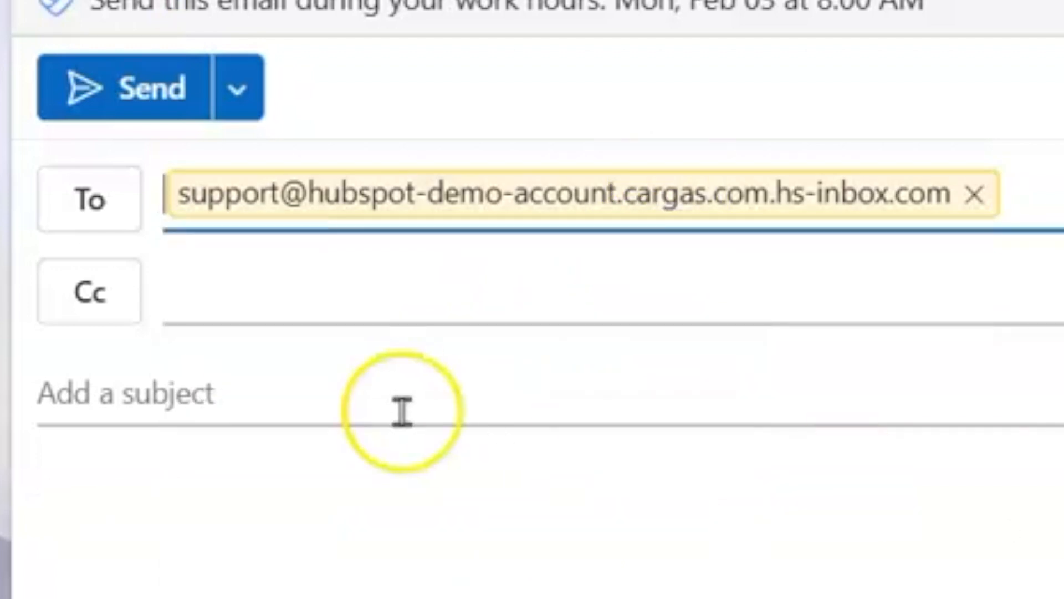
left_click(404, 381)
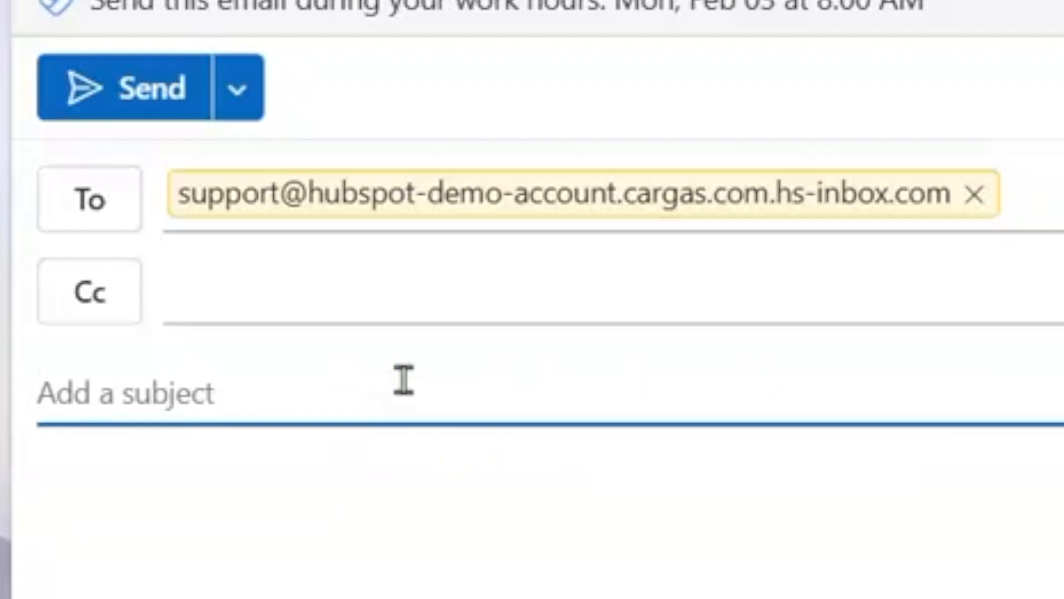
type("Having prob")
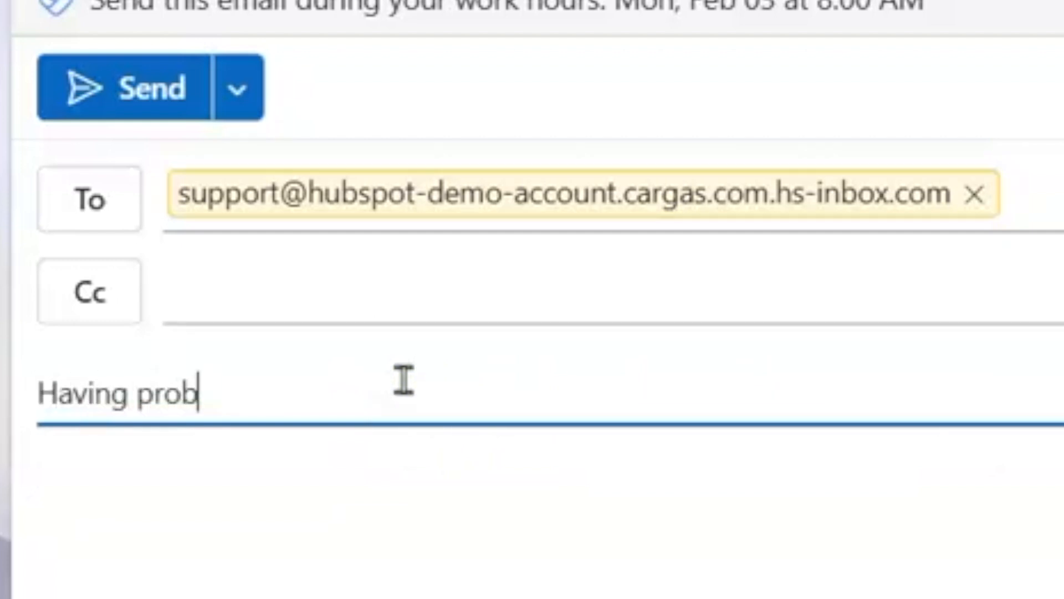
type("lem with water p")
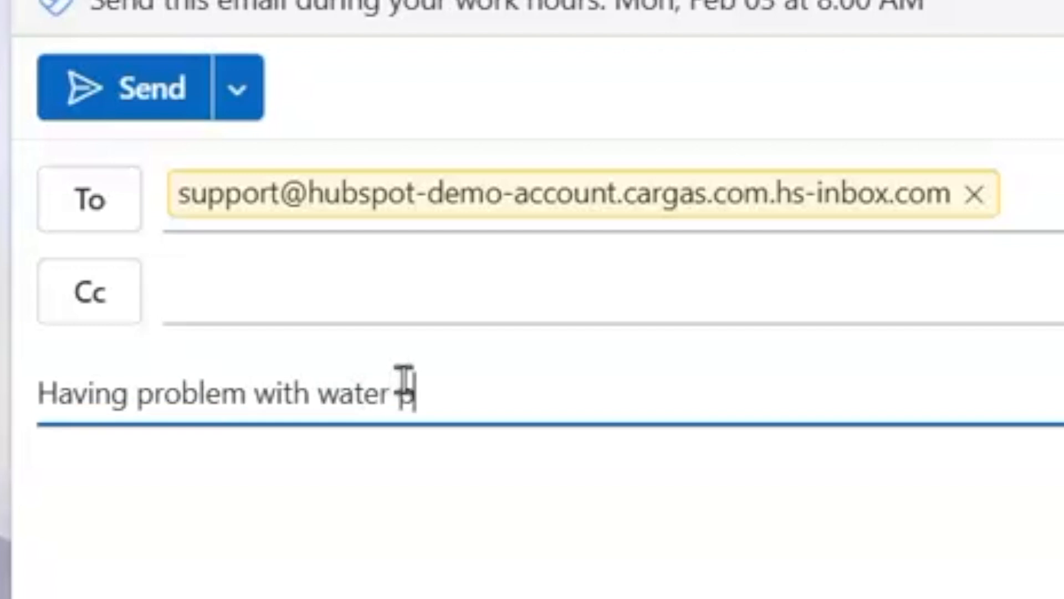
type("ressure")
Step: Write "Need to schedule a technician to come to the house" as the email body and send the message to support
key("Tab")
type("Ne")
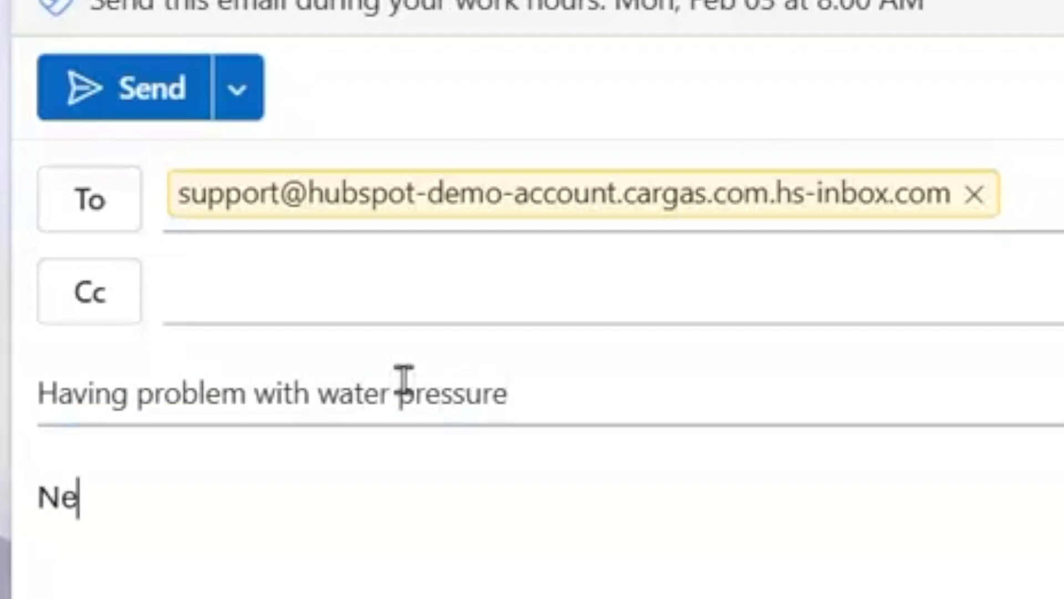
type("ed to schedule a ")
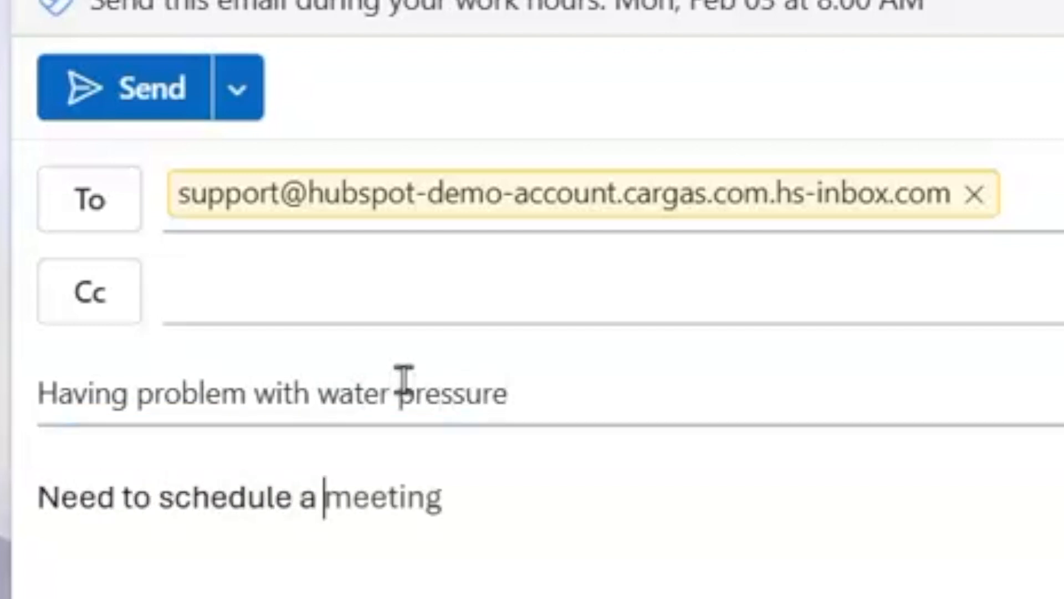
type("technician")
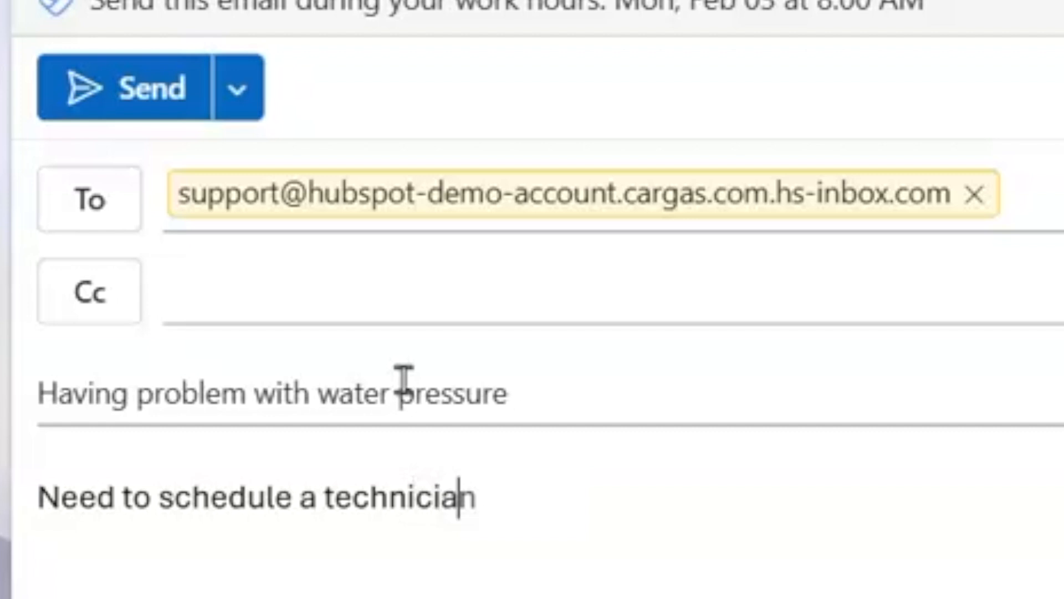
type(" to come to the house")
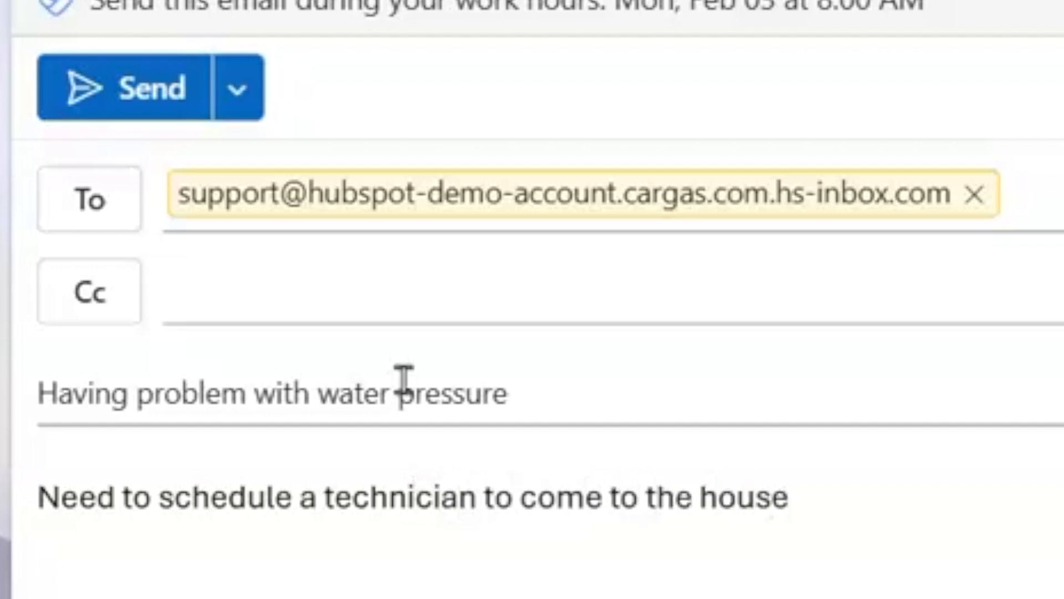
left_click(137, 103)
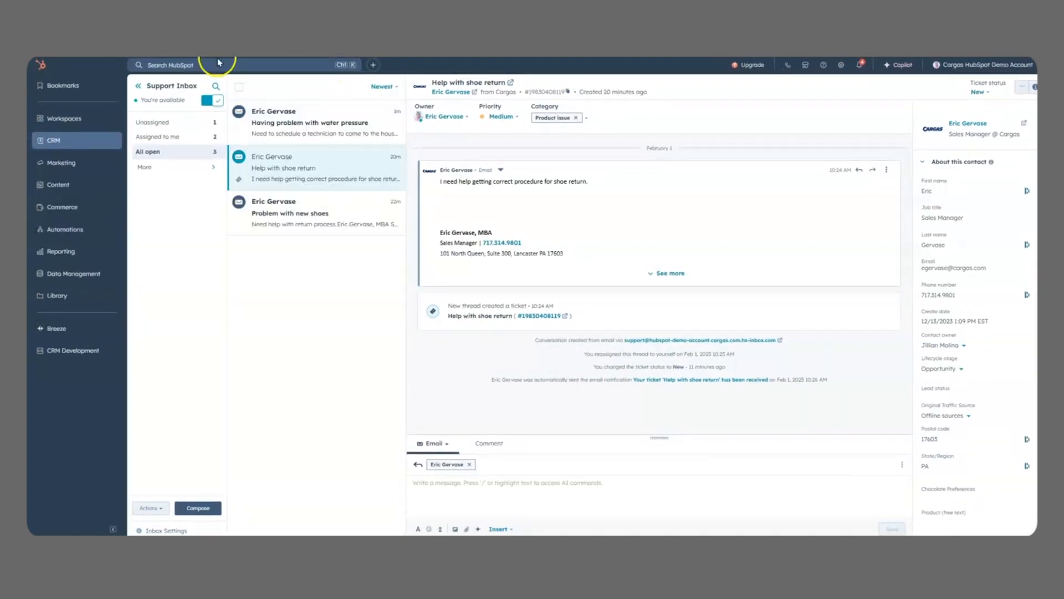
Step: Open the "Having problem with water pressure" conversation and send the reply "Working on it. Will assign a technician shortly"
left_click(306, 131)
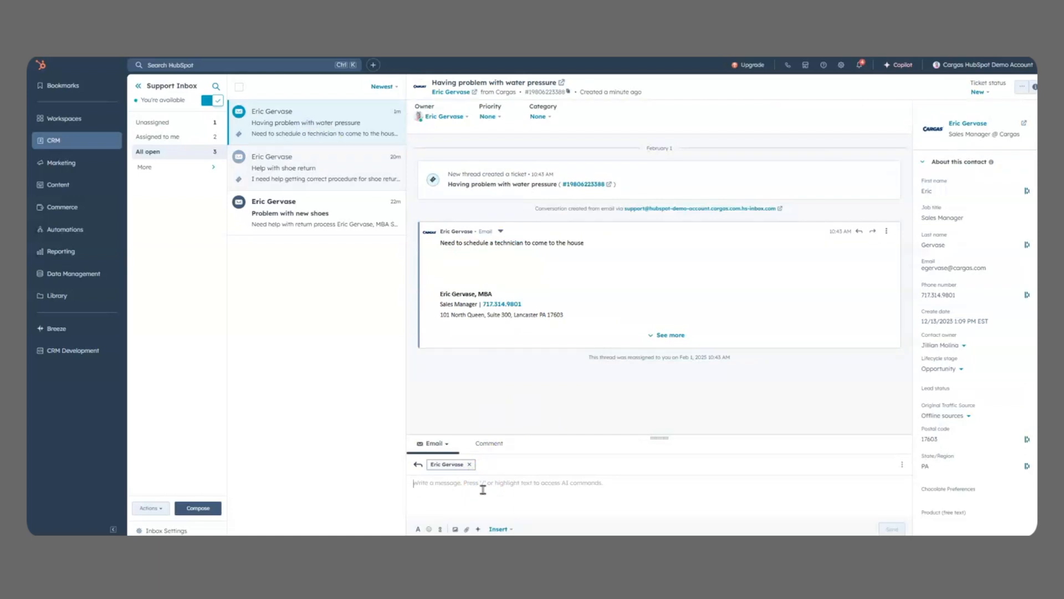
type("Working on it.  Will assign a technician shortly")
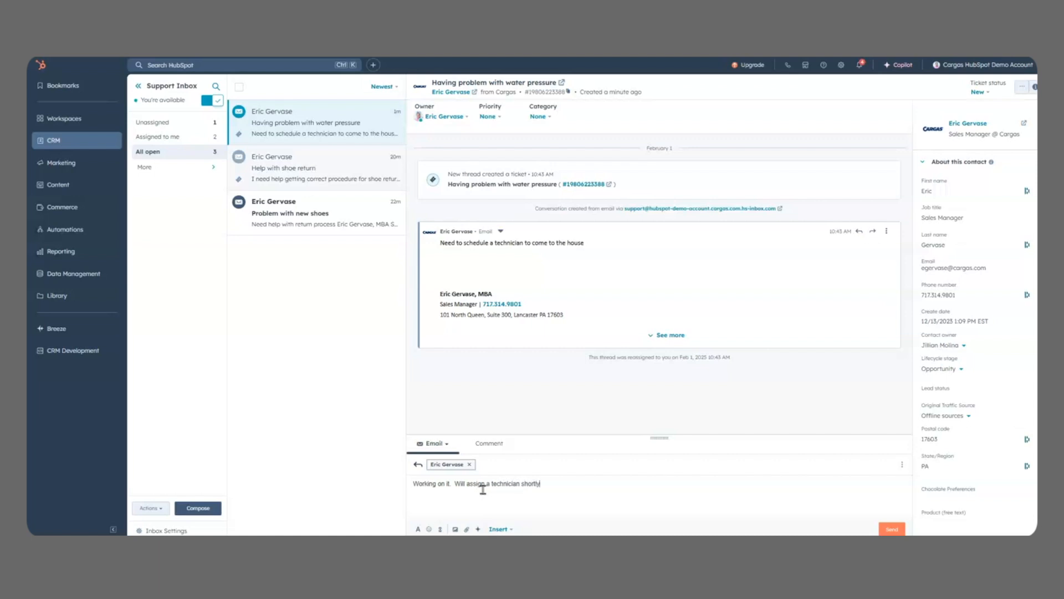
left_click(890, 530)
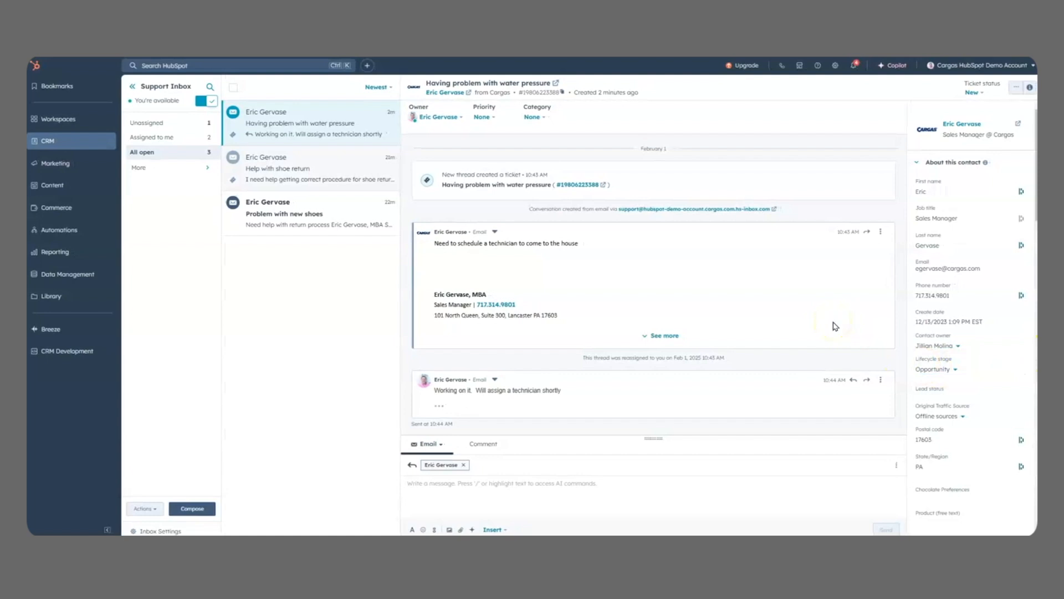
Step: On the tickets board, preview the "Inconsistent battery performance" ticket, close the preview and show the tickets as a list
scroll(836, 326, "down", 1)
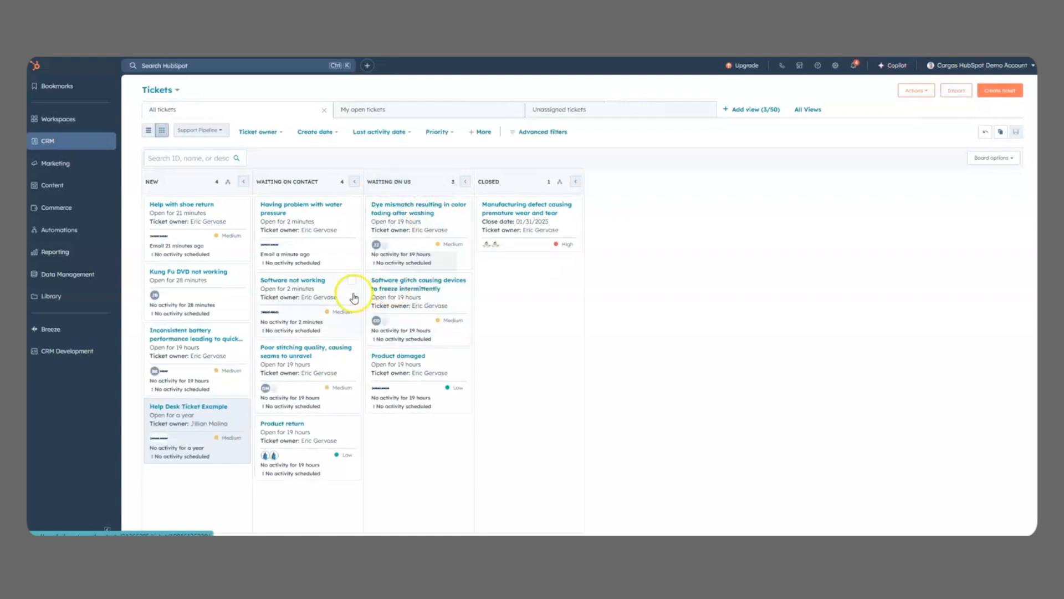
left_click(214, 393)
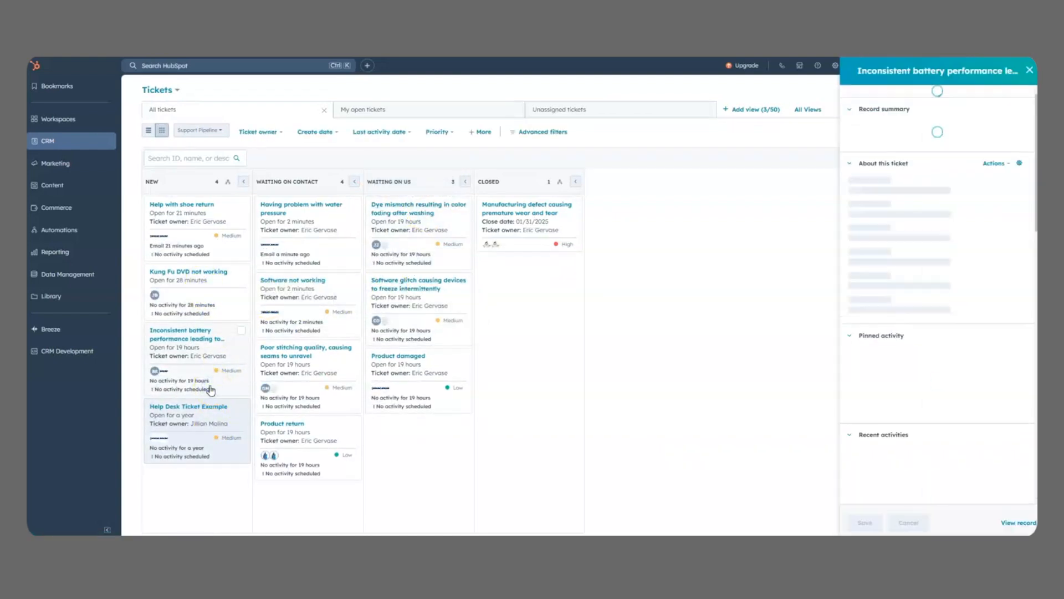
left_click(1029, 71)
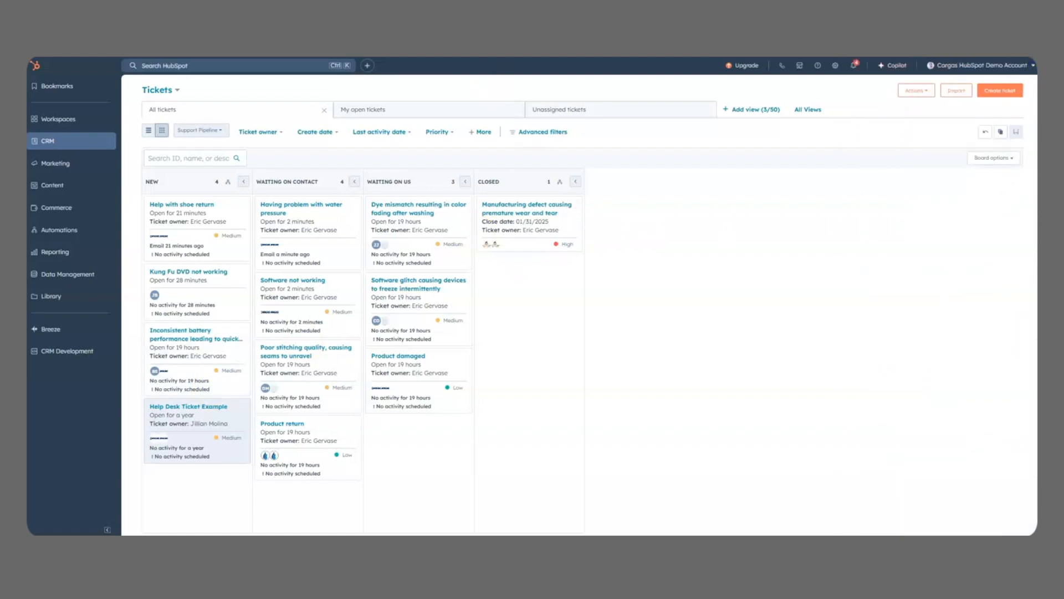
left_click(149, 131)
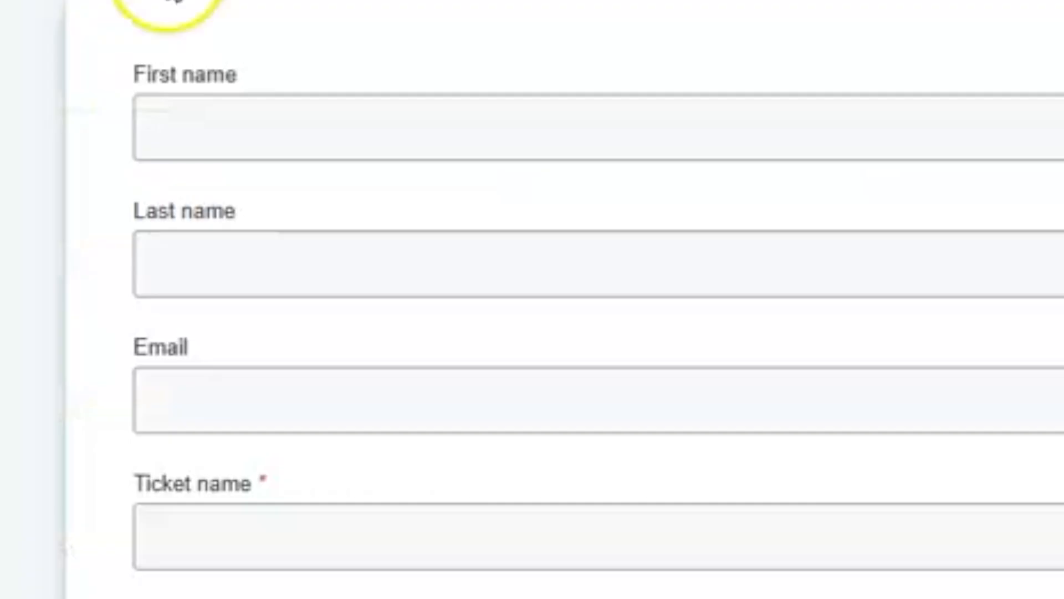
Step: In the support ticket form, enter the customer's first name, last name and e-mail address
left_click(276, 124)
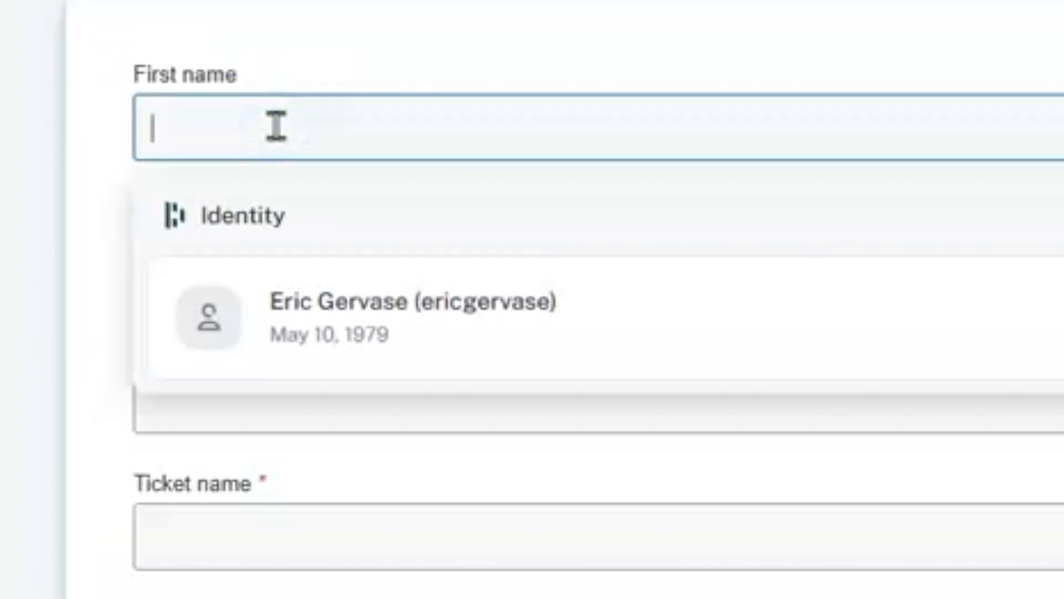
type("Darryl")
key("Tab")
type("Straw")
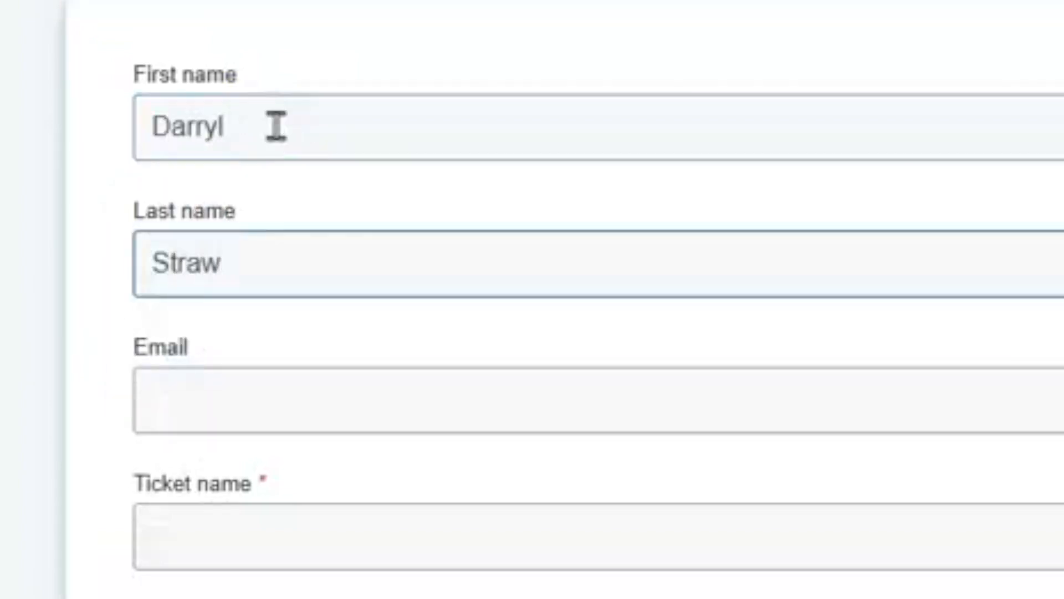
type("beery")
key("Tab")
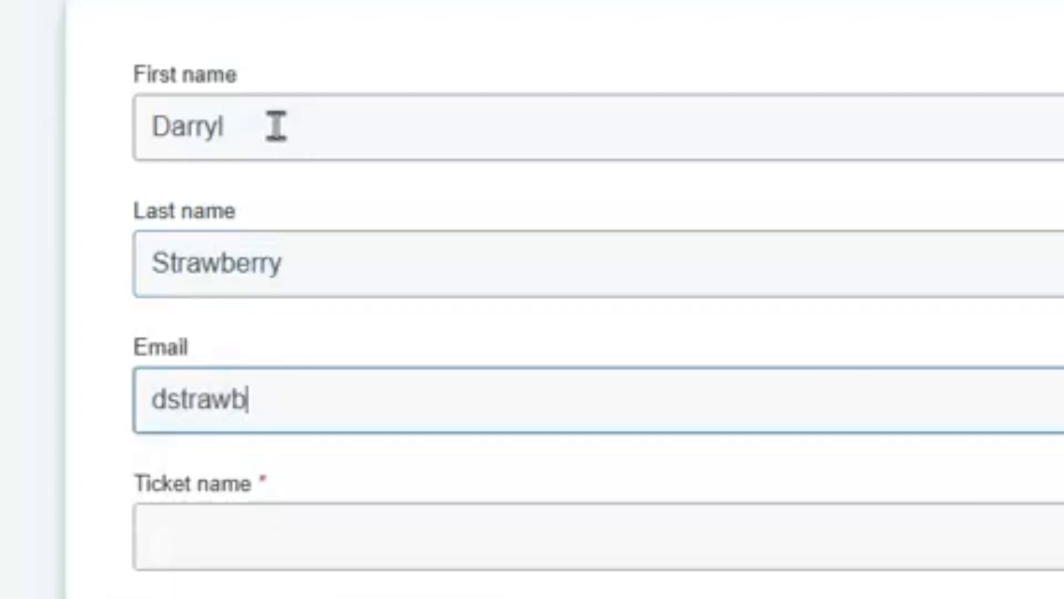
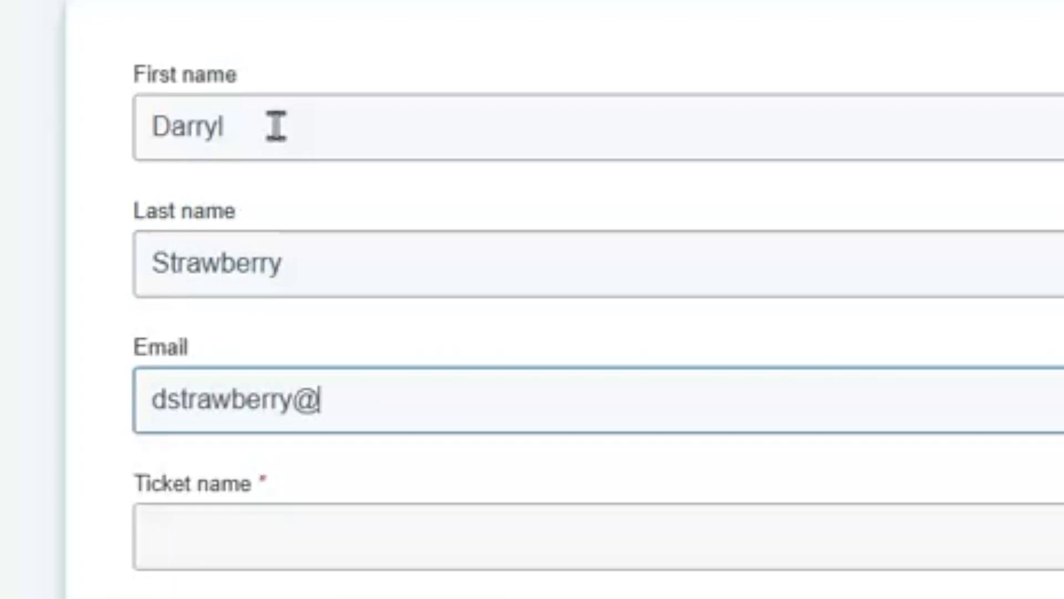
key("Tab")
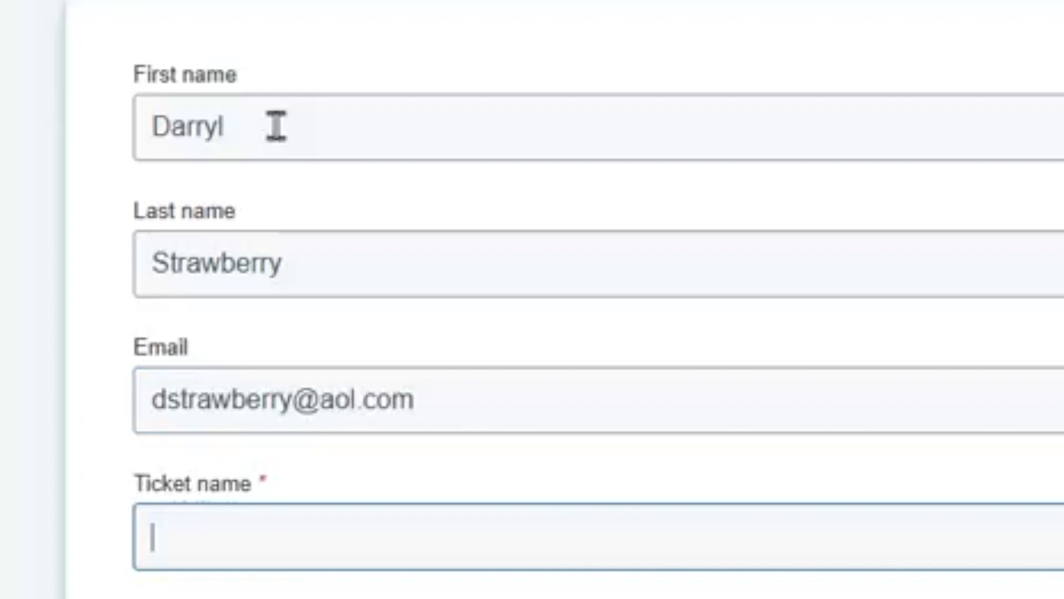
Step: Name the ticket "Having trouble hitting the curveball" in the support form
type("Having t")
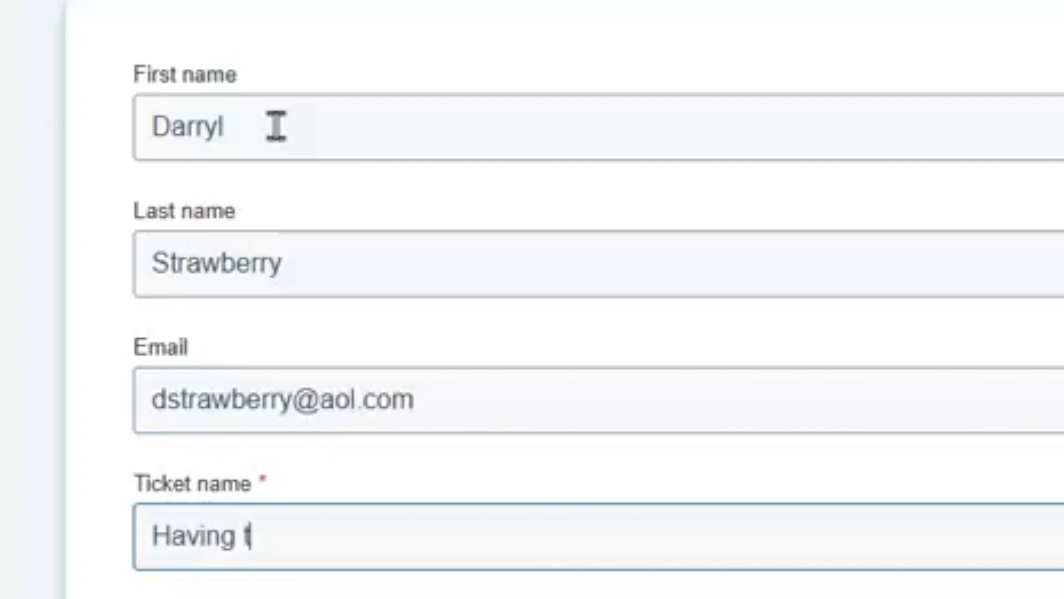
type("rouble he")
key("BackSpace")
type("itting the vur")
key("BackSpace")
key("BackSpace")
key("BackSpace")
type("curveball")
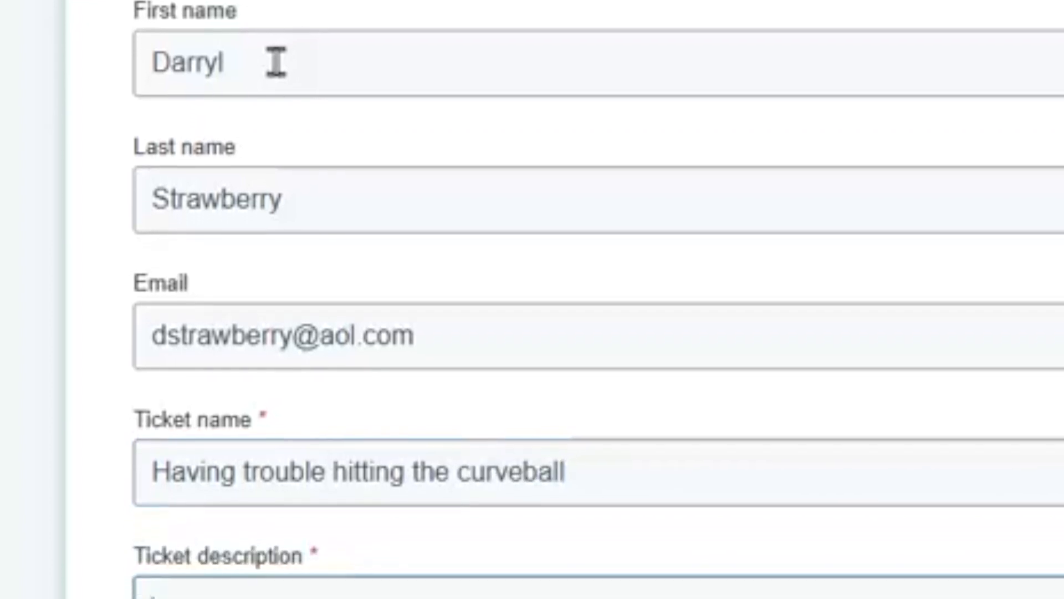
Step: Enter "Need support to hit better" as the ticket description and submit the form
key("Tab")
type("Need support ")
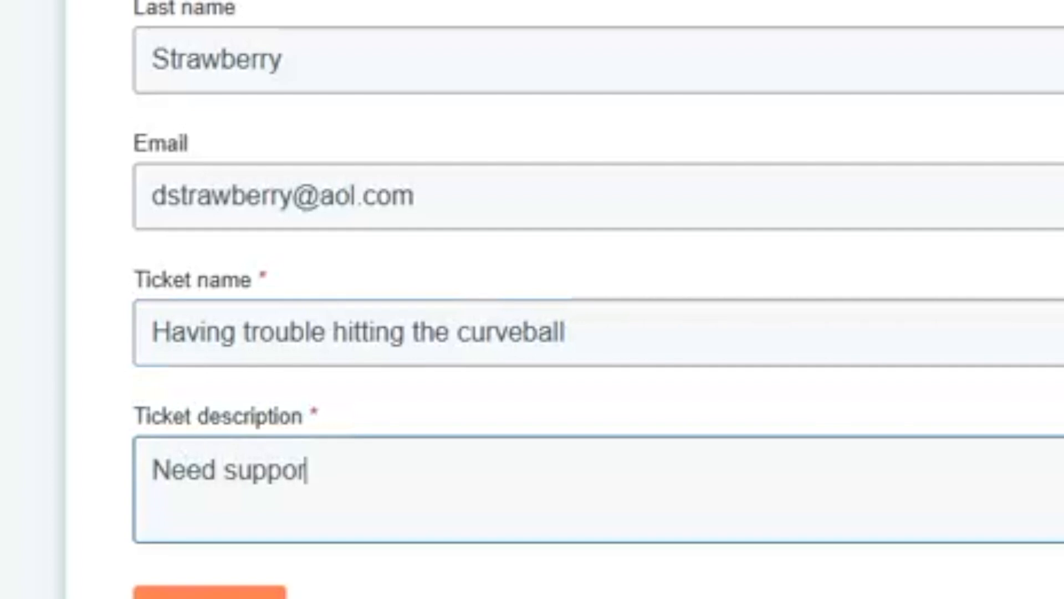
type("to s")
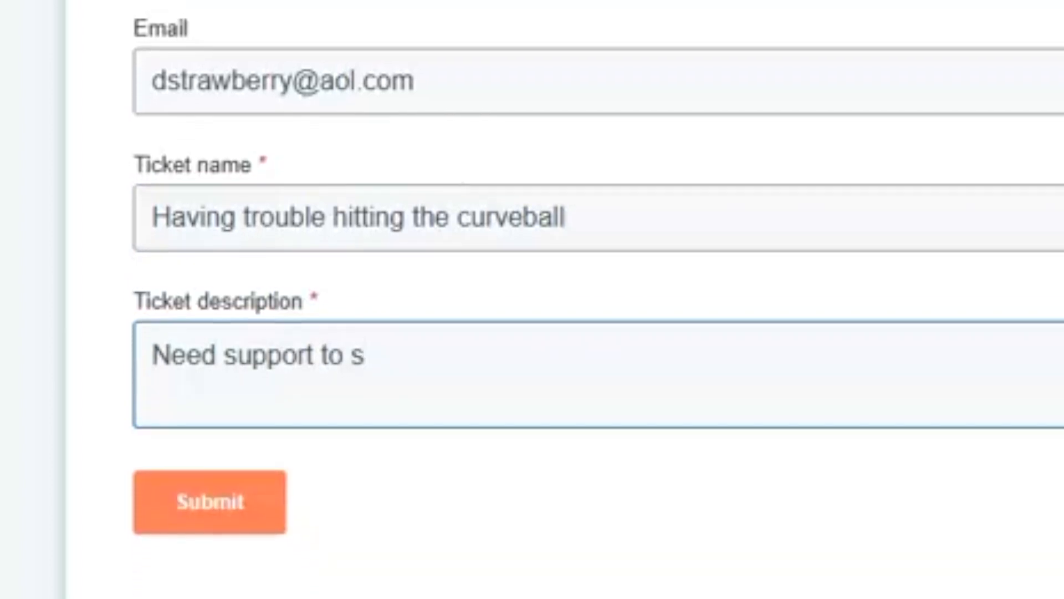
key("BackSpace")
type("hit better")
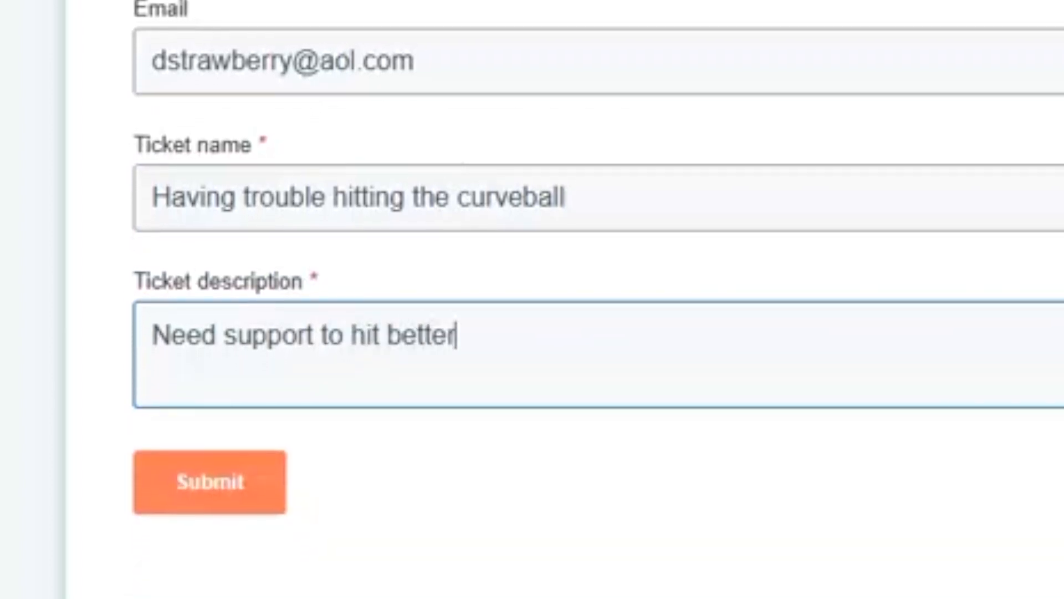
left_click(214, 496)
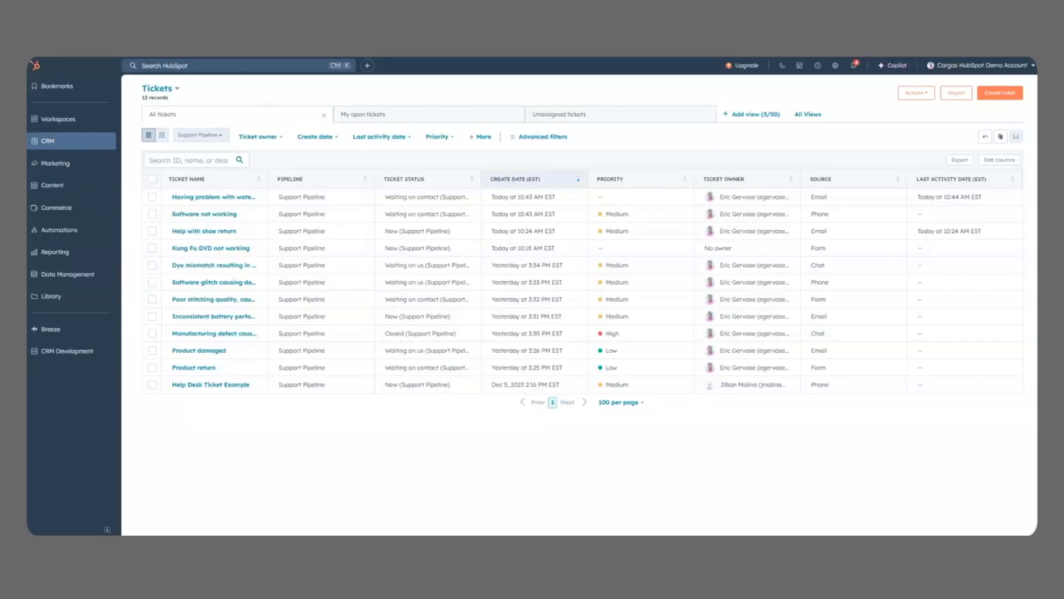
Step: Refresh the tickets list to check for the form submission and switch back to the board view
key("F5")
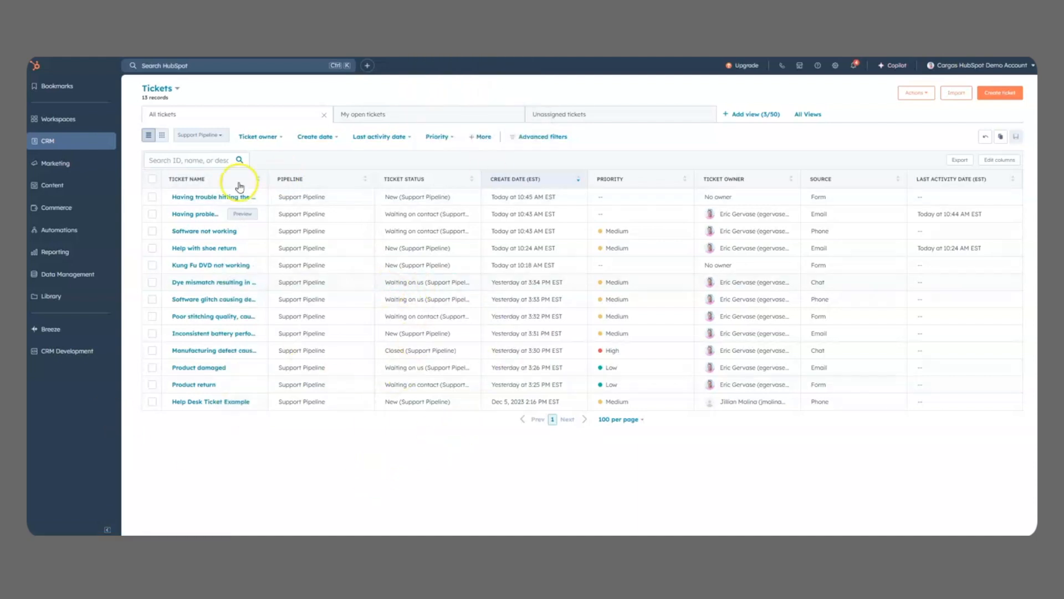
left_click(162, 136)
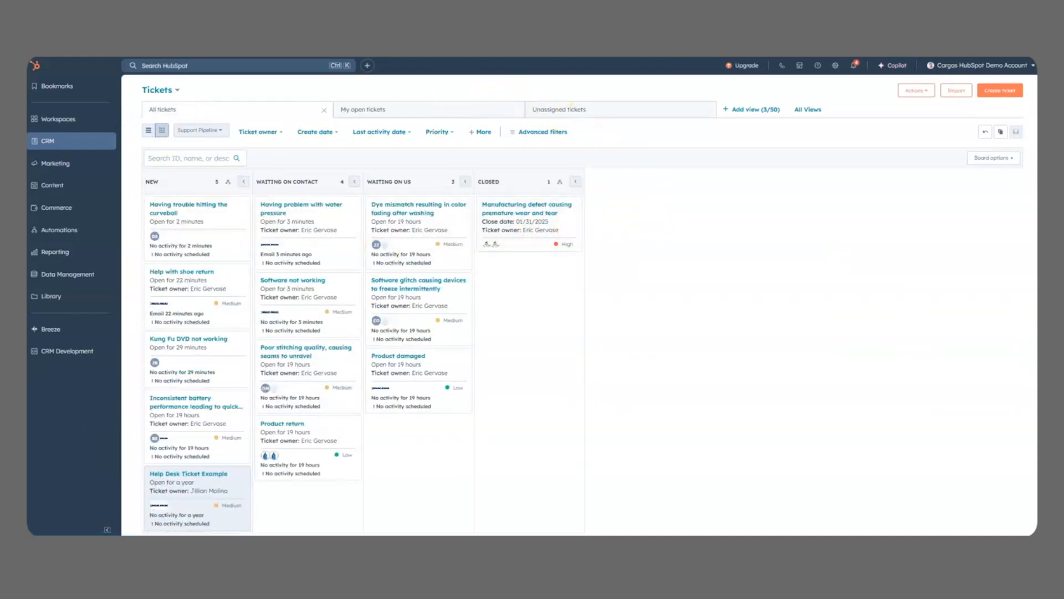
Step: Go to the Help Desk workspace and look over the All Open tickets
left_click(472, 17)
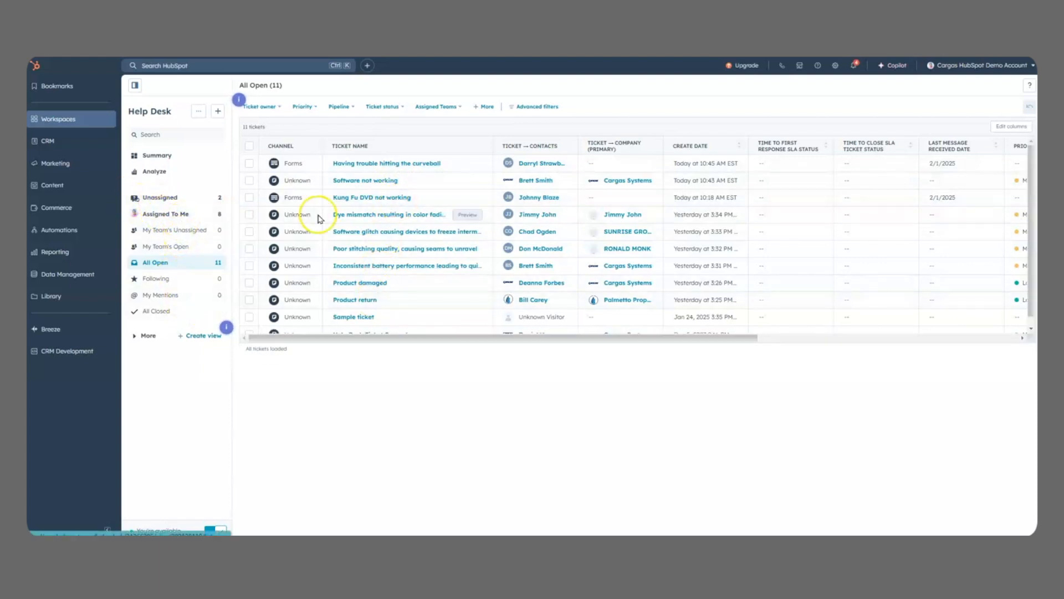
left_click(457, 441)
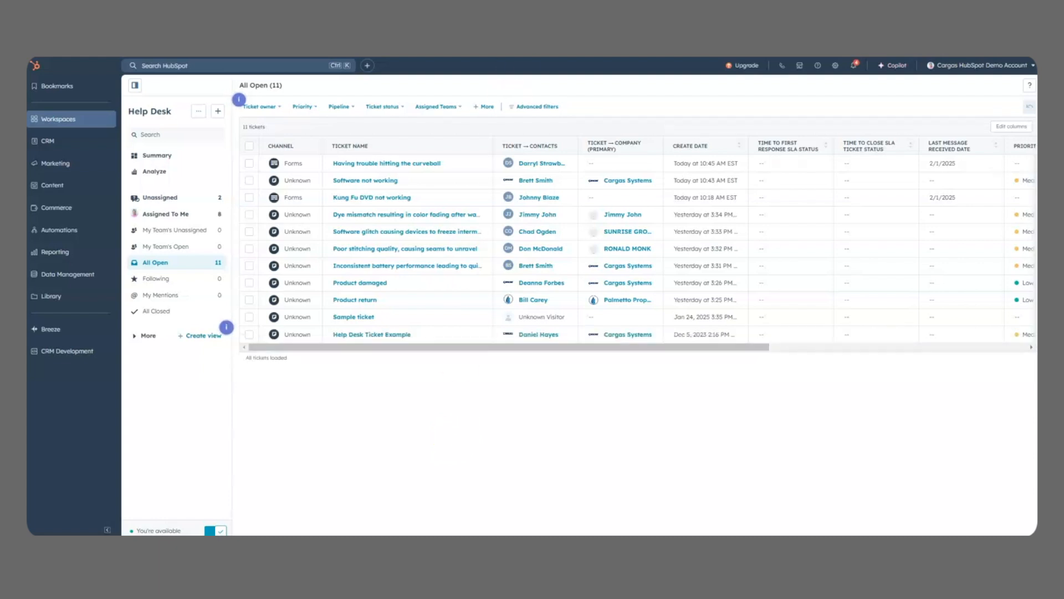
Step: Open the Service Overview dashboard and examine the ticket totals by status and by source
left_click(539, 197)
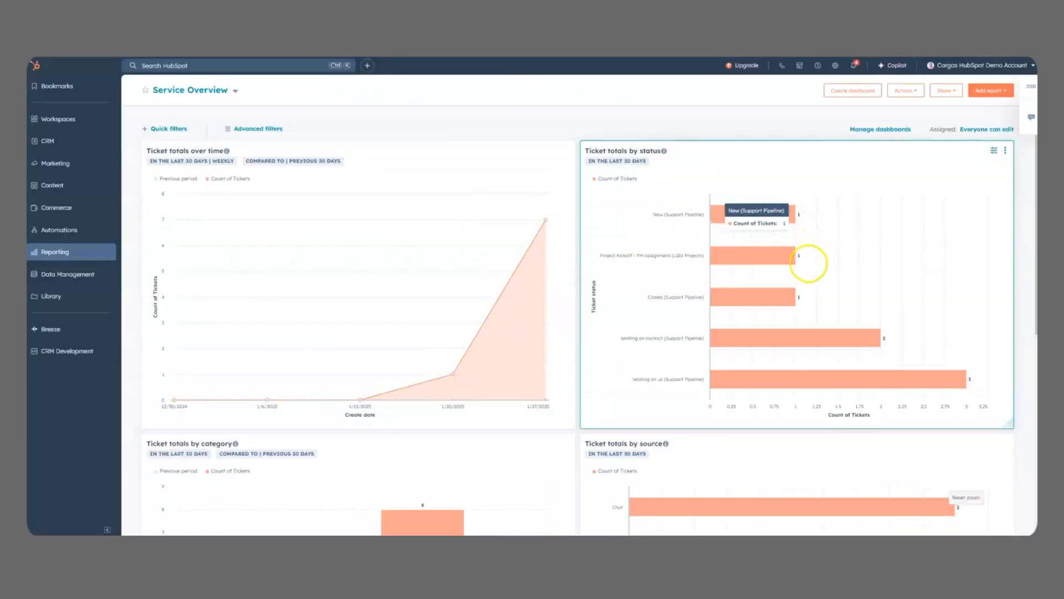
scroll(744, 260, "down", 3)
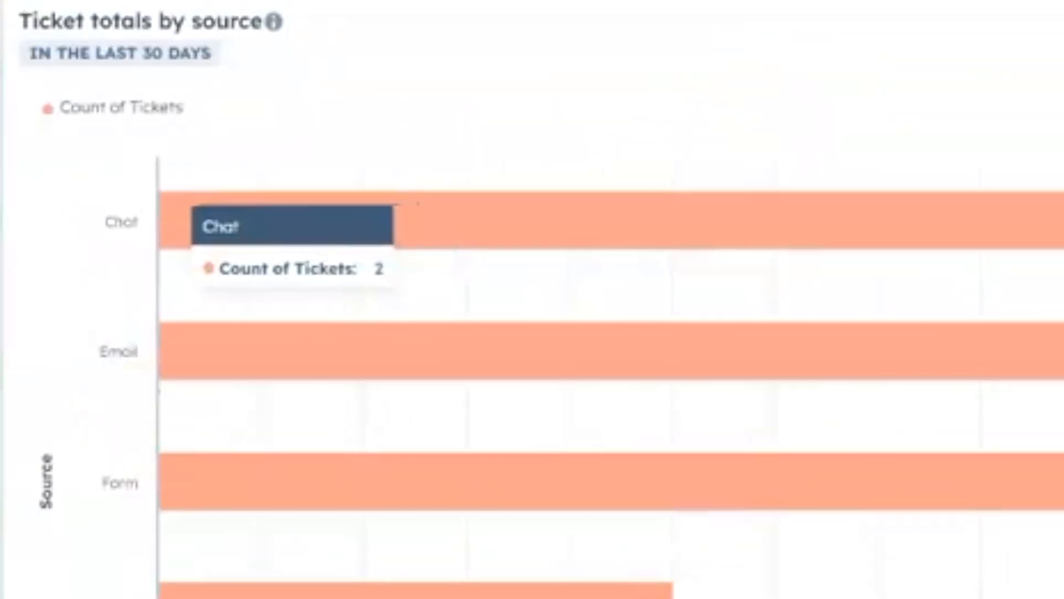
mouse_move(692, 332)
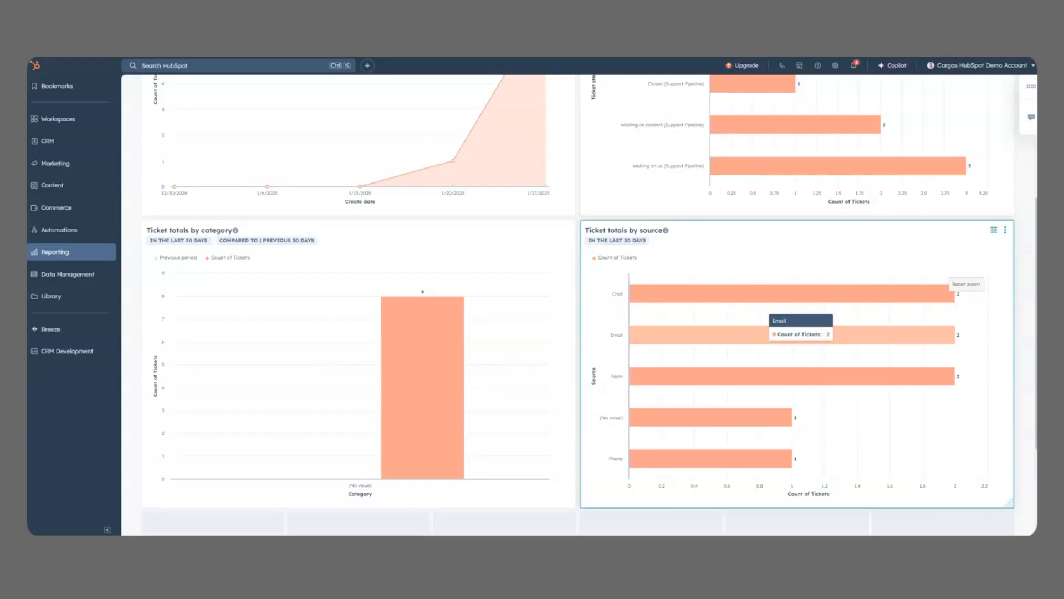
scroll(576, 305, "up", 4)
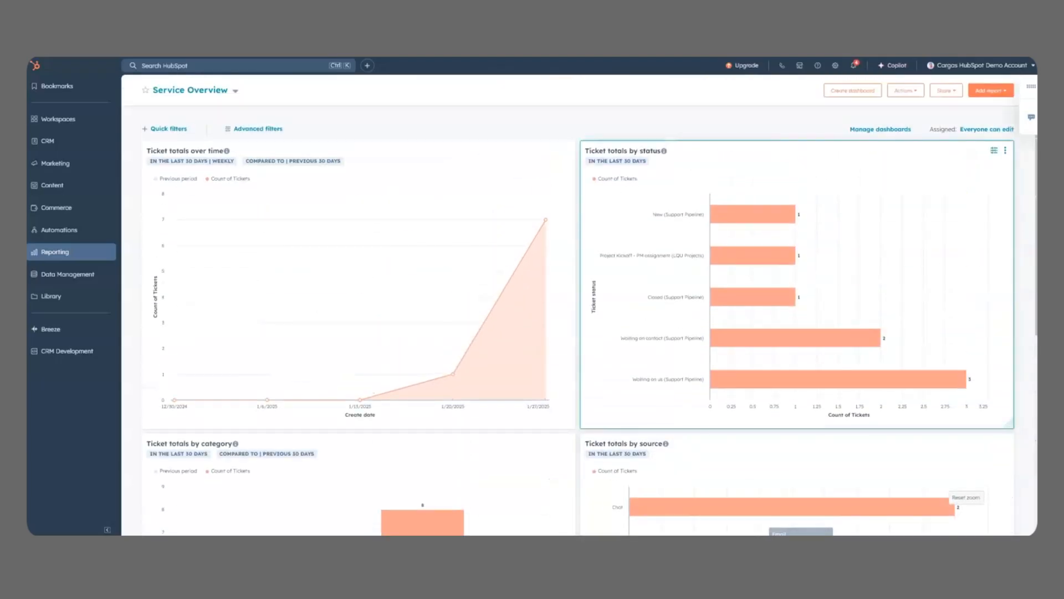